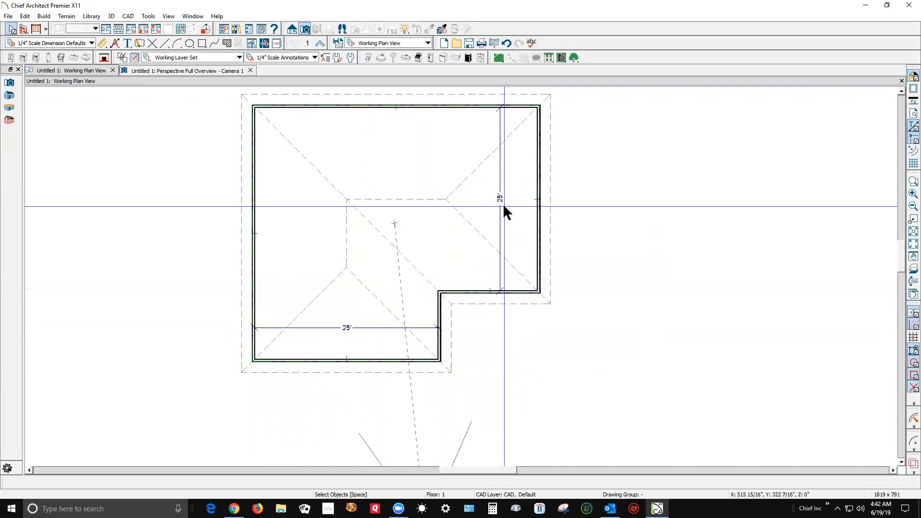
# Examine the front hip roof plane's height and pitch settings in the perspective overview without changing them.
pyautogui.hotkey('ctrl', 'Tab')
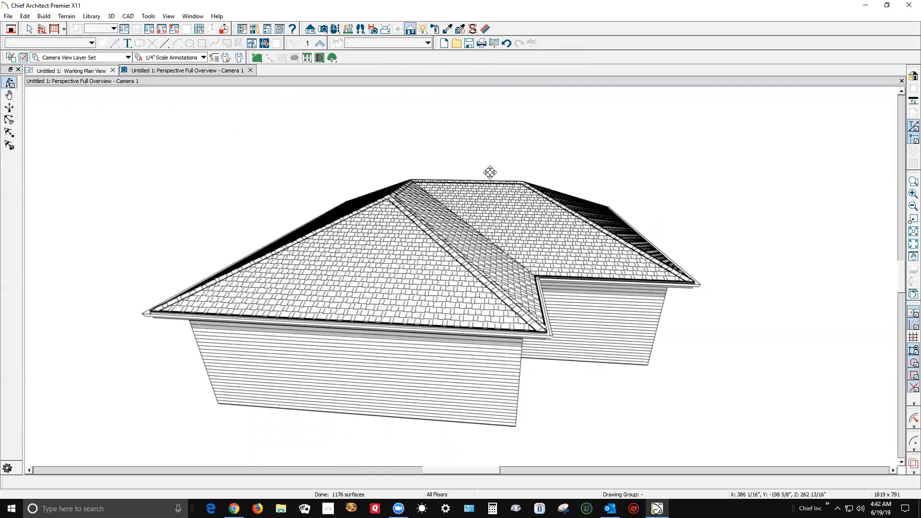
pyautogui.press('space')
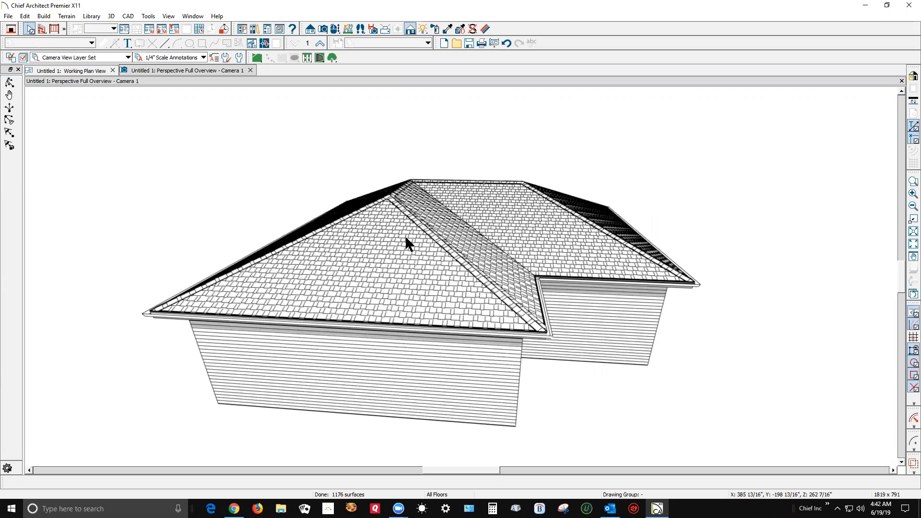
pyautogui.click(406, 243)
pyautogui.doubleClick(407, 240)
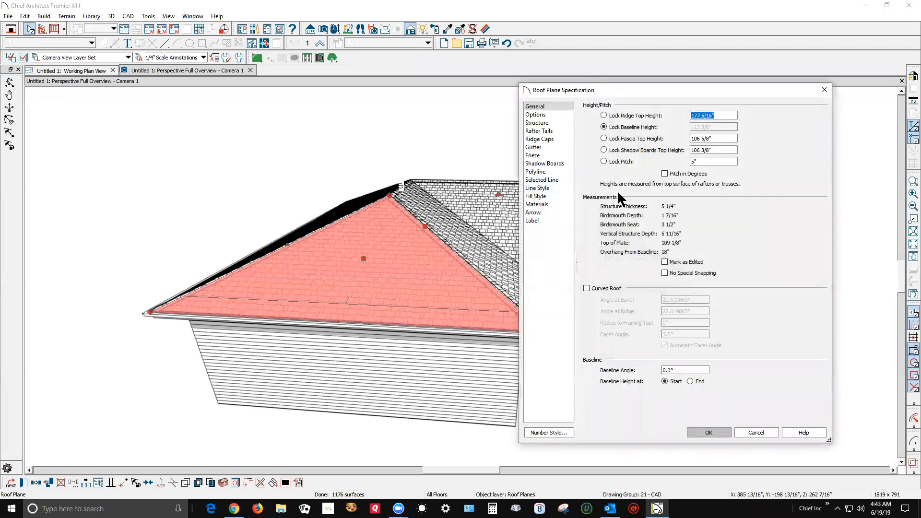
pyautogui.click(757, 432)
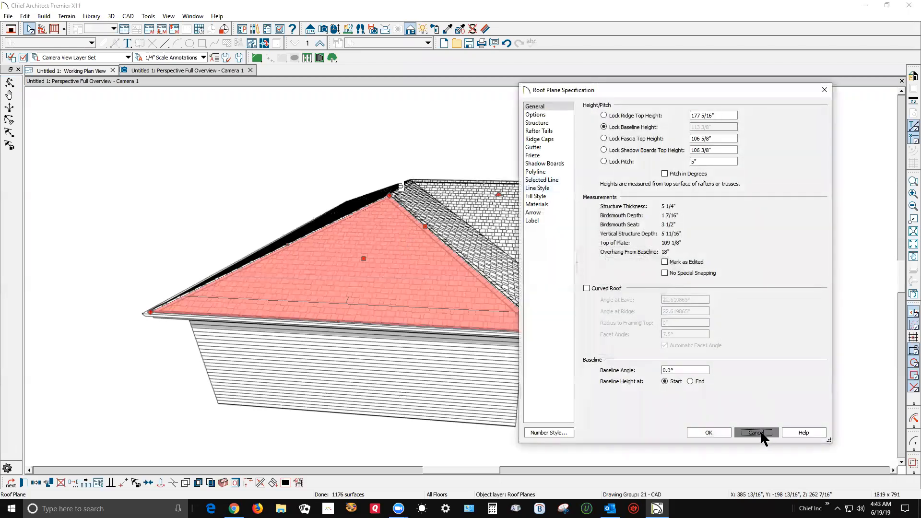
# Make the bottom and right exterior walls of the plan Full Gable Walls and view the roof in the perspective overview.
pyautogui.hotkey('ctrl', 'Tab')
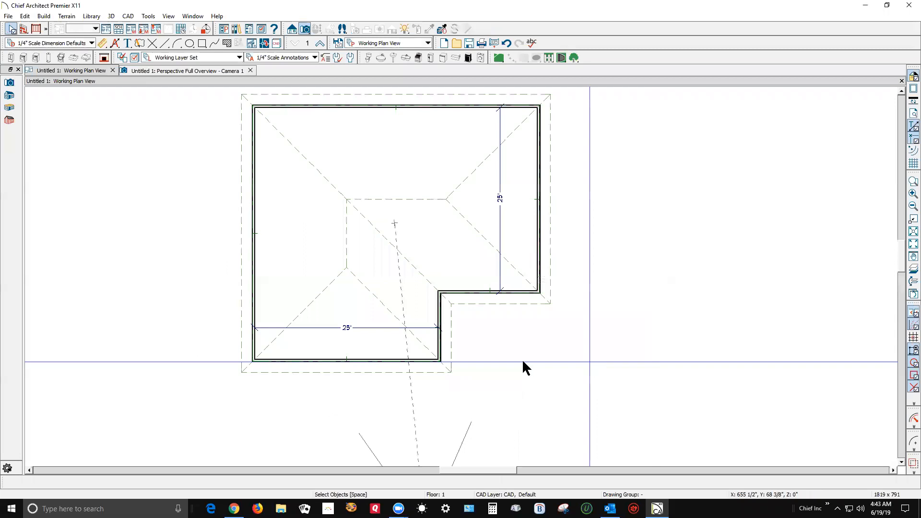
pyautogui.click(367, 360)
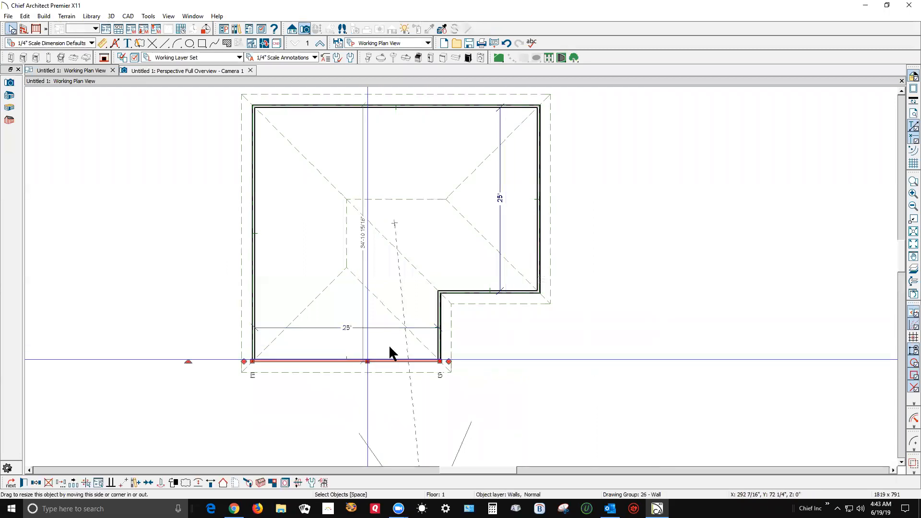
pyautogui.keyDown('shift'); pyautogui.click(542, 230); pyautogui.keyUp('shift')
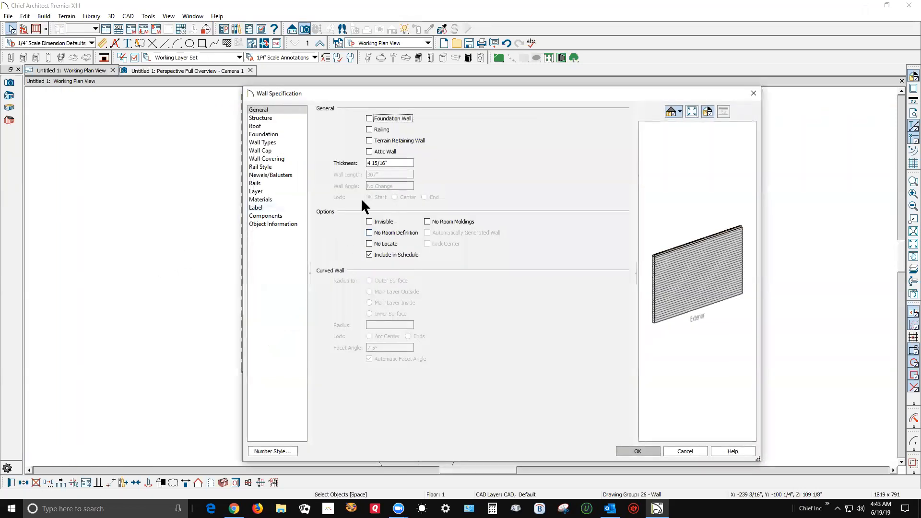
pyautogui.click(260, 126)
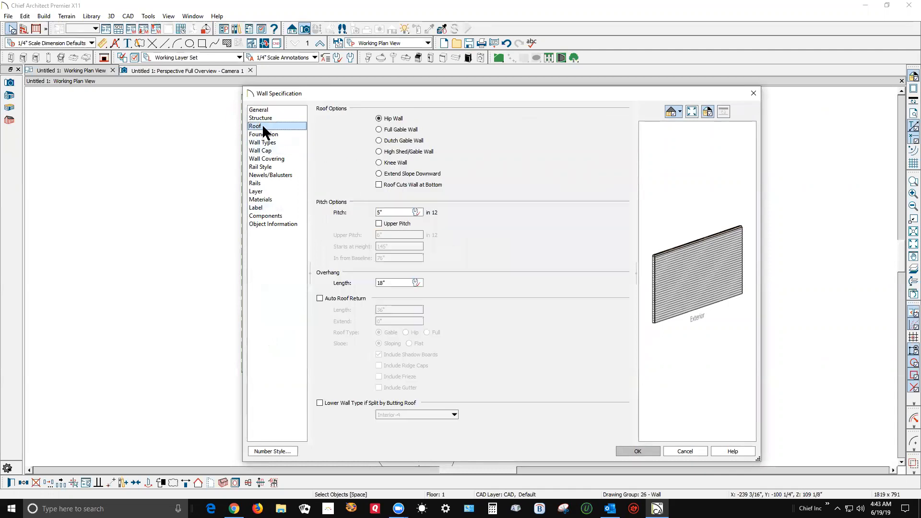
pyautogui.click(401, 129)
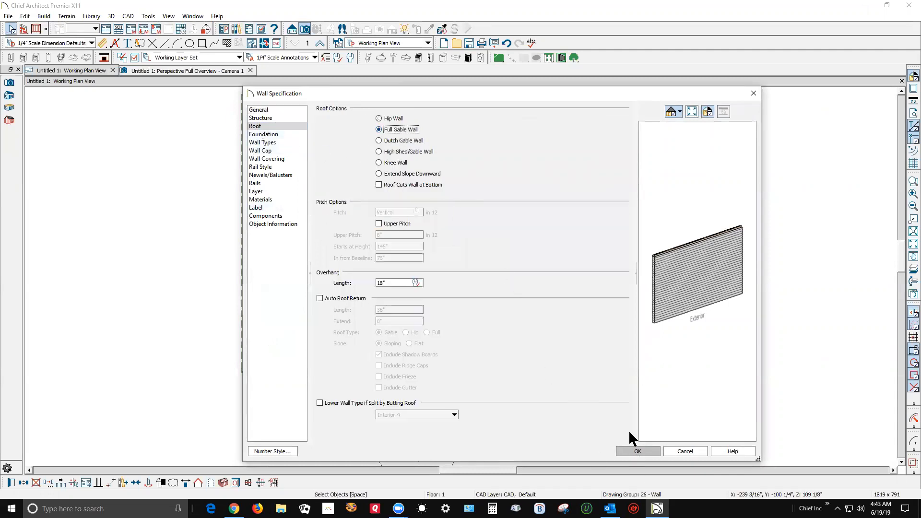
pyautogui.click(635, 451)
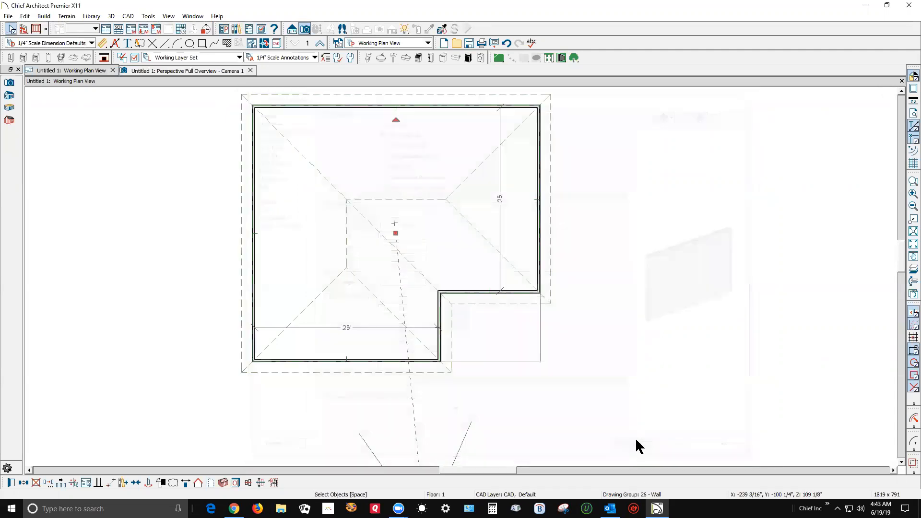
pyautogui.click(666, 349)
pyautogui.hotkey('ctrl', 'Tab')
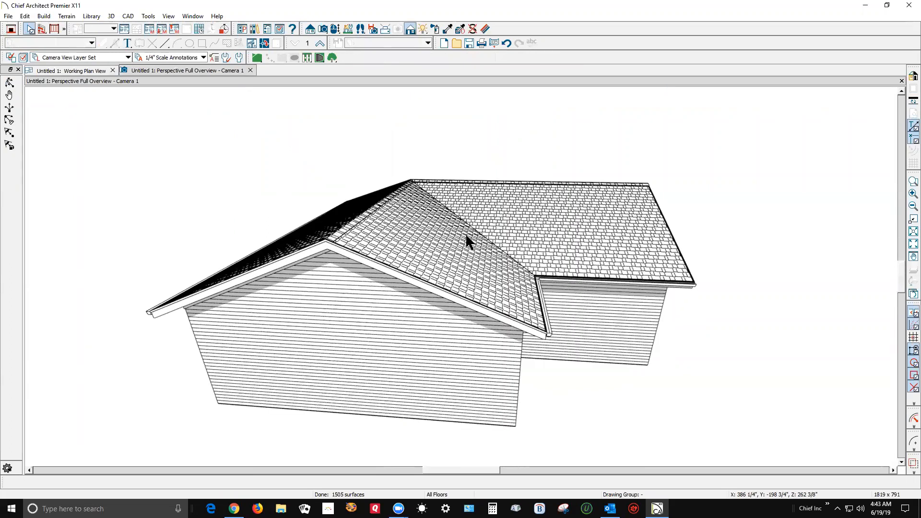
# Set the building's roof pitch to 12 in 12, check the roof in the perspective overview and close that view.
pyautogui.hotkey('ctrl', 'Tab')
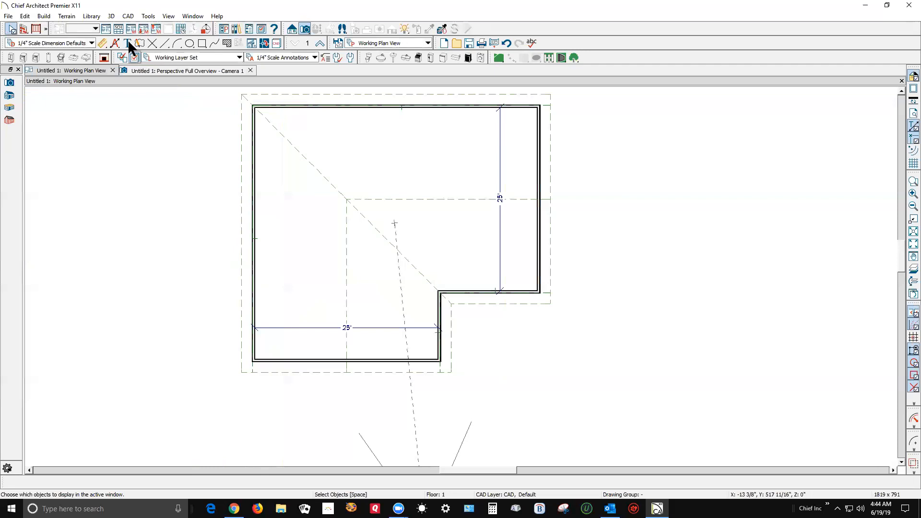
pyautogui.click(44, 16)
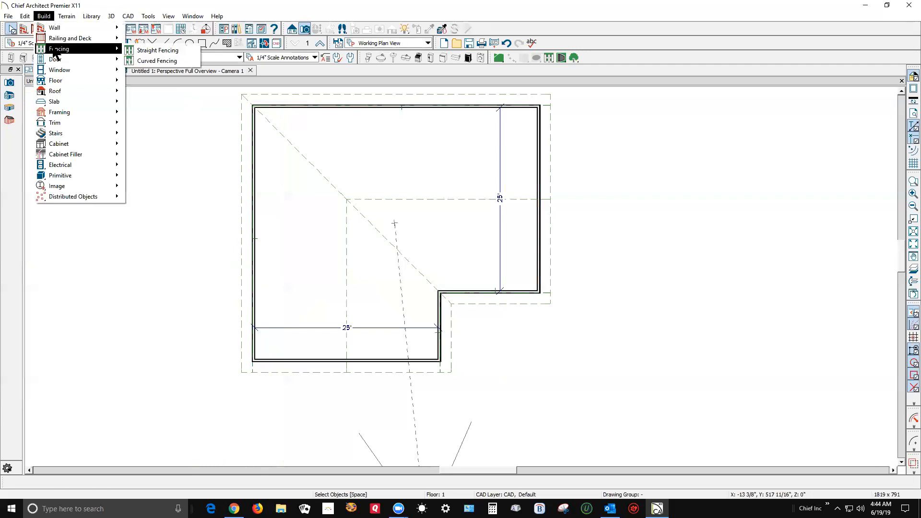
pyautogui.moveTo(88, 189)
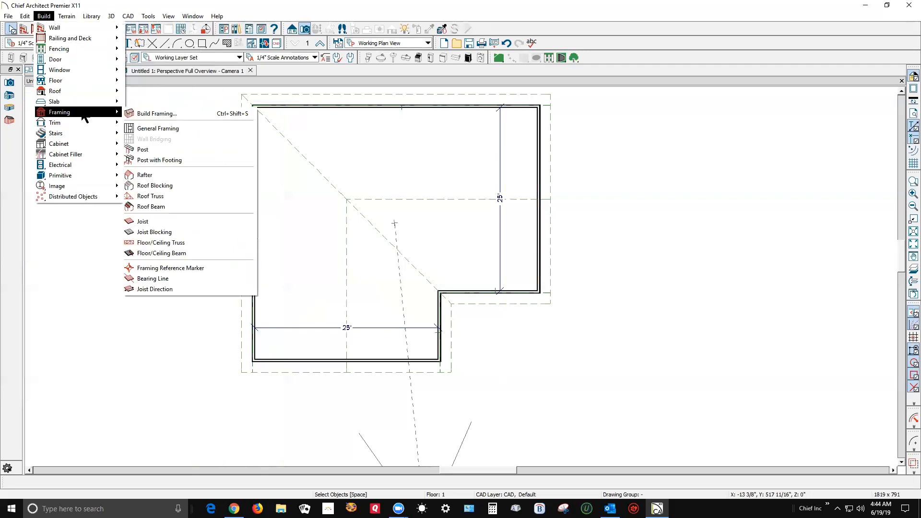
pyautogui.moveTo(86, 93)
pyautogui.click(149, 91)
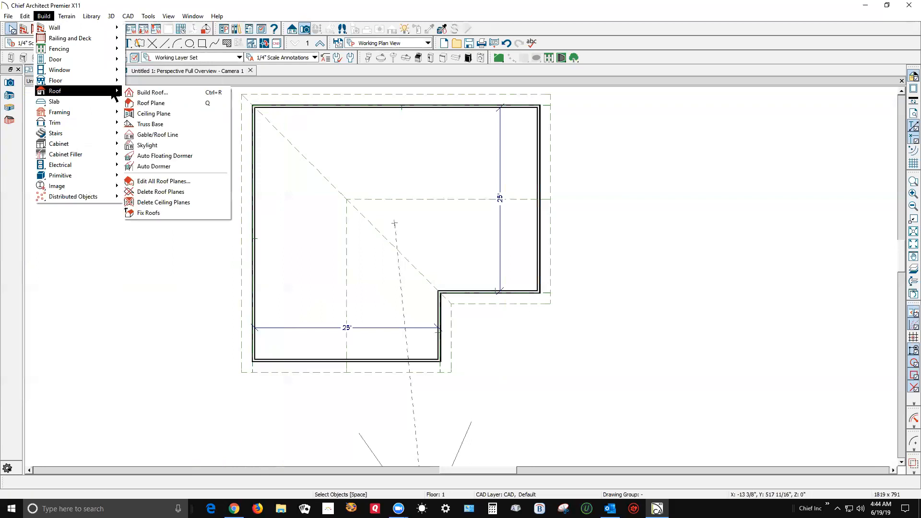
pyautogui.click(148, 92)
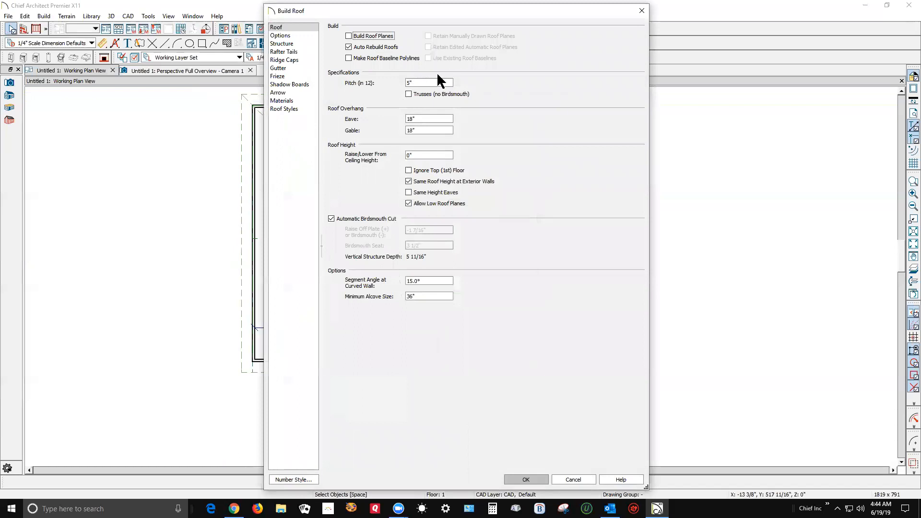
pyautogui.moveTo(416, 83); pyautogui.dragTo(215, 116)
pyautogui.click(541, 481)
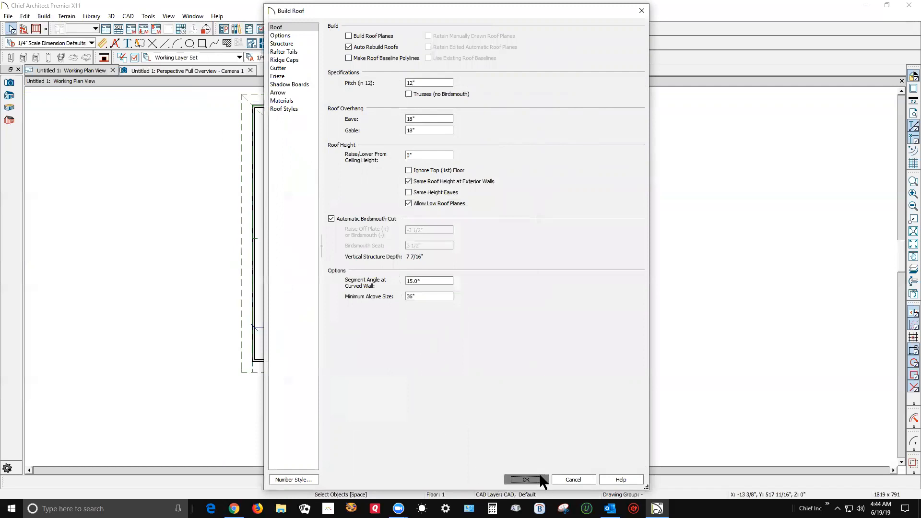
pyautogui.hotkey('ctrl', 'Tab')
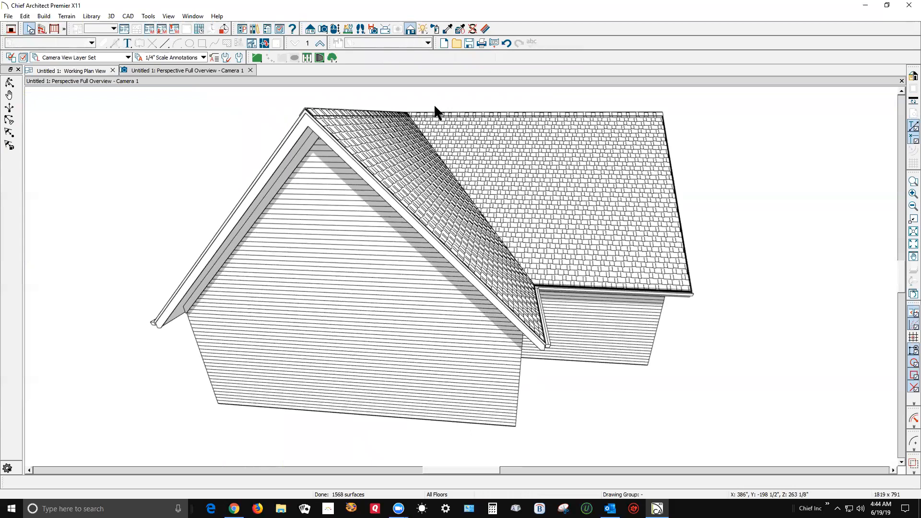
pyautogui.click(901, 81)
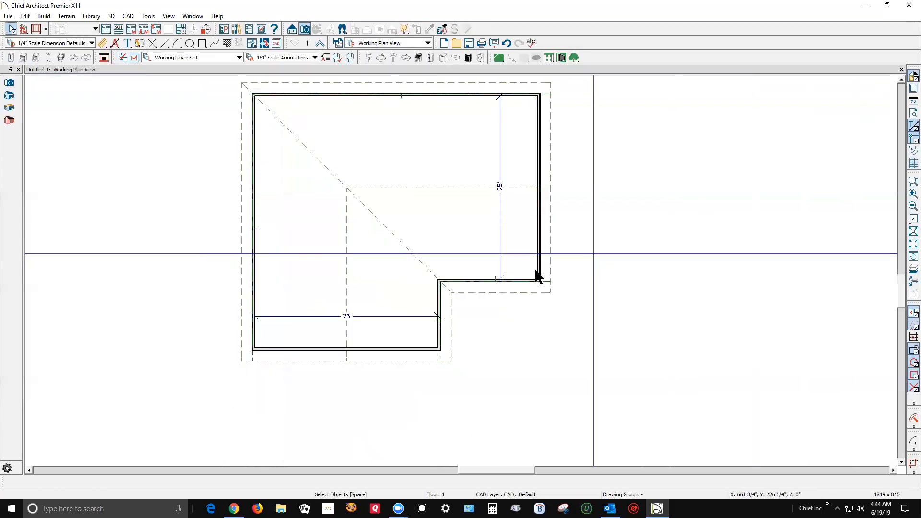
# Set the width of the plan's lower wing to 16' by moving its right wall, and view it in a new perspective overview.
pyautogui.click(439, 317)
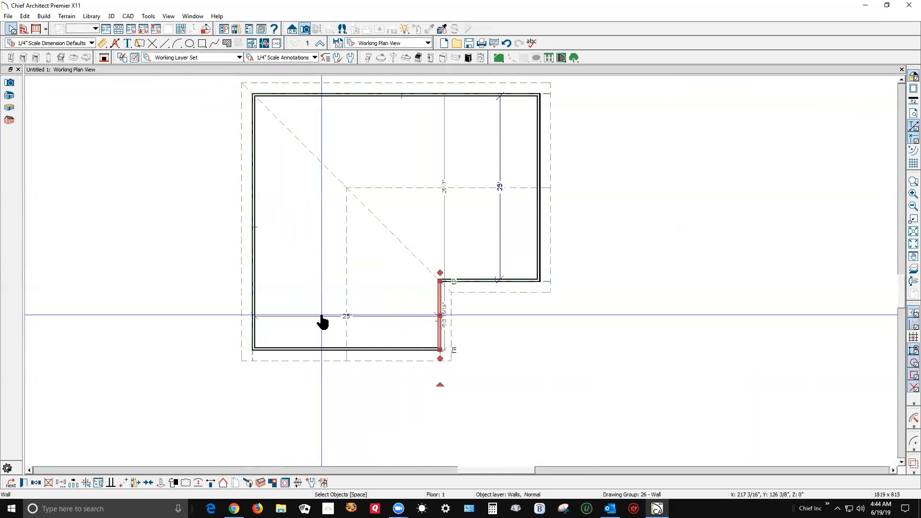
pyautogui.click(346, 318)
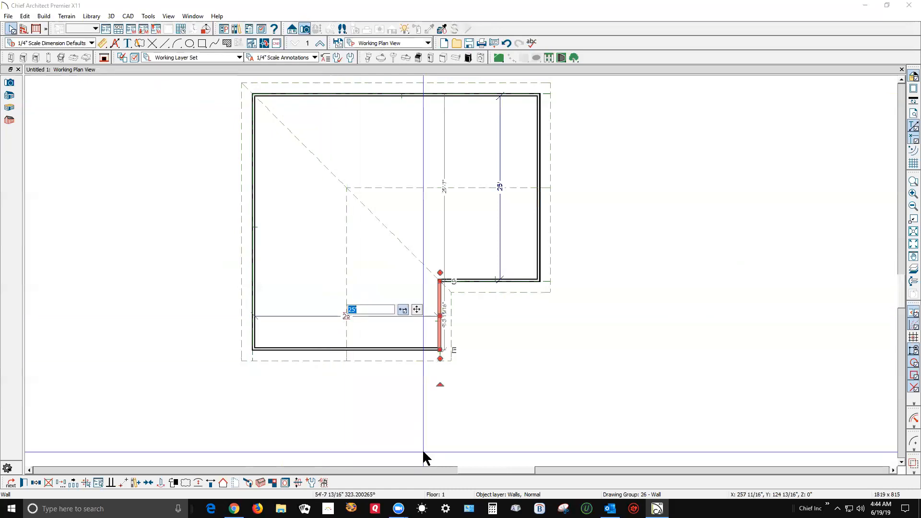
pyautogui.write("16'")
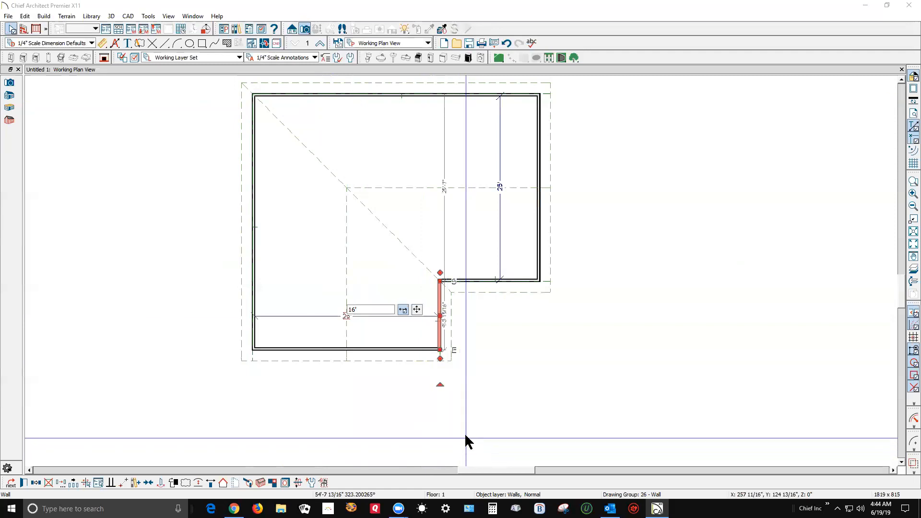
pyautogui.press('Return')
pyautogui.click(467, 292)
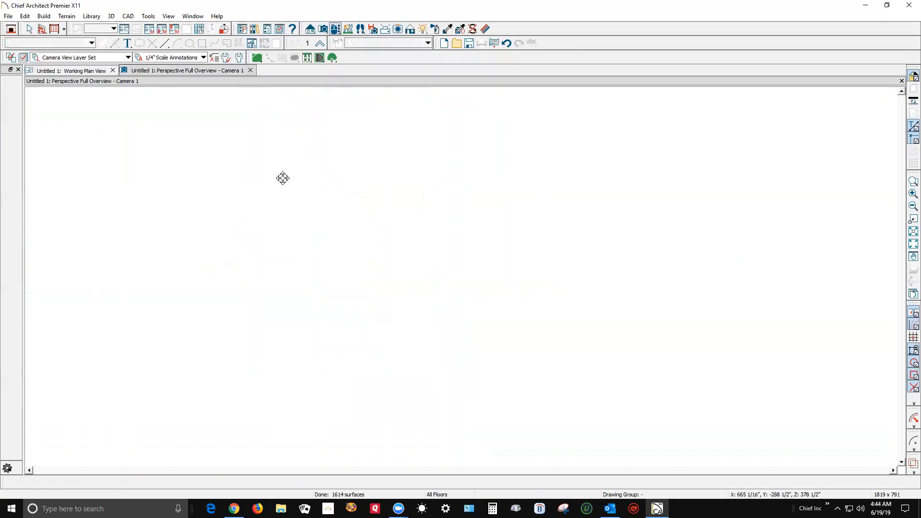
pyautogui.moveTo(333, 189); pyautogui.dragTo(390, 162)
# Search the toolbar customization tools for "wall" and add the Break Wall tool to the 3D View toolbar.
pyautogui.hotkey('ctrl', 'Tab')
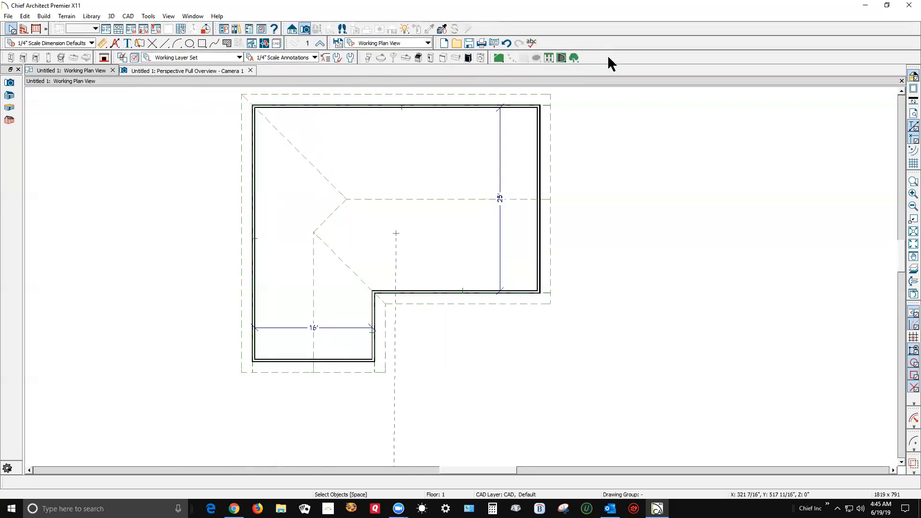
pyautogui.rightClick(620, 56)
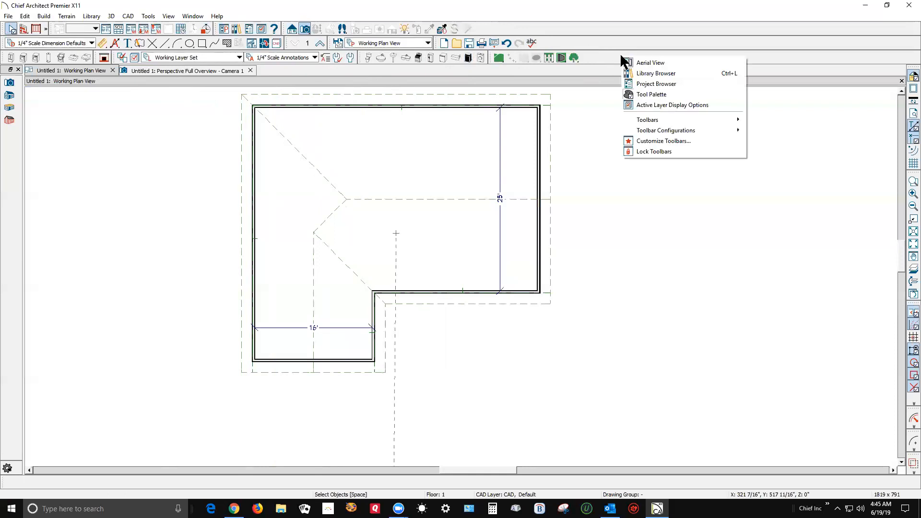
pyautogui.click(660, 142)
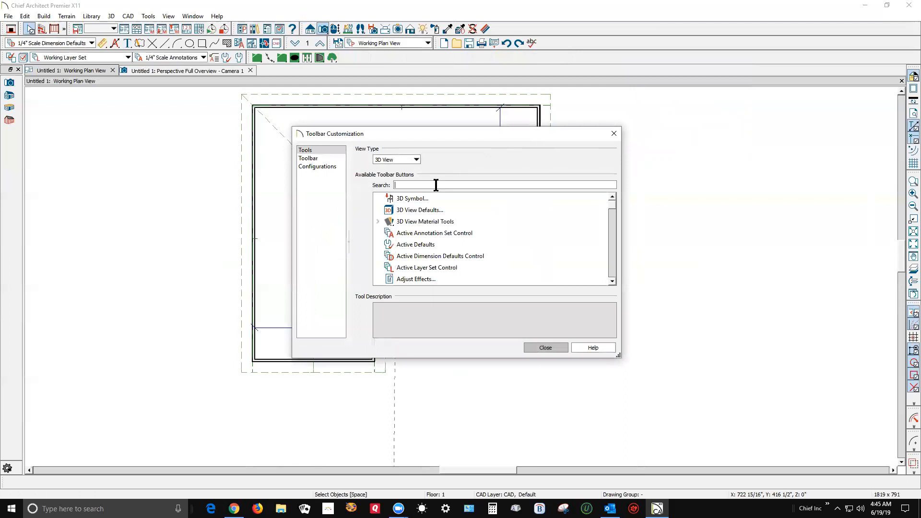
pyautogui.write('wall')
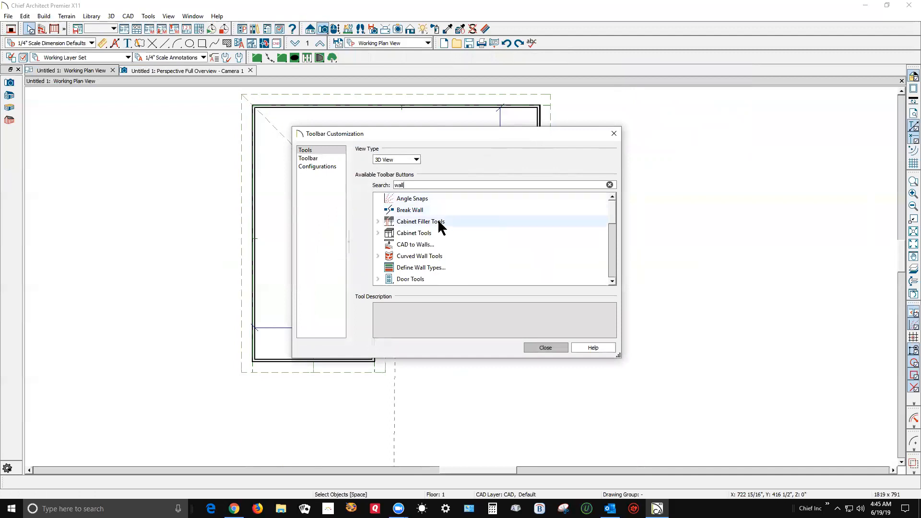
pyautogui.moveTo(404, 210); pyautogui.dragTo(495, 59)
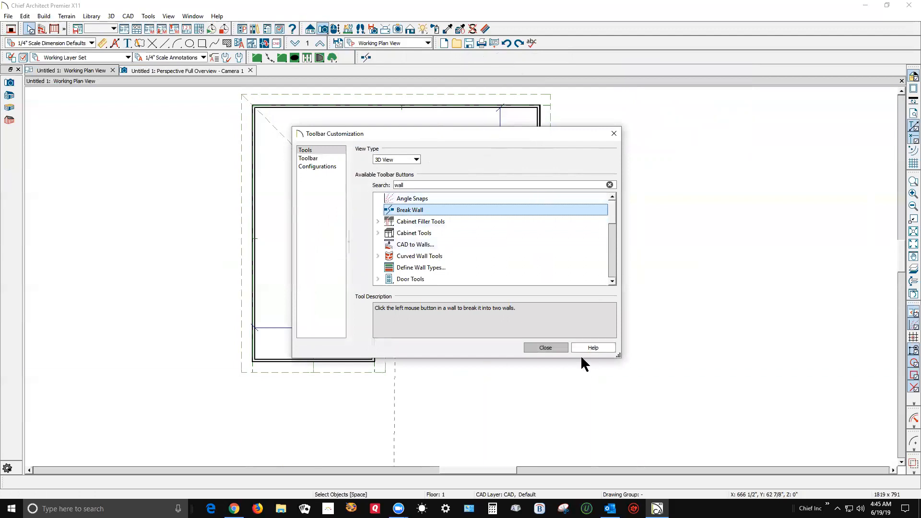
pyautogui.click(556, 346)
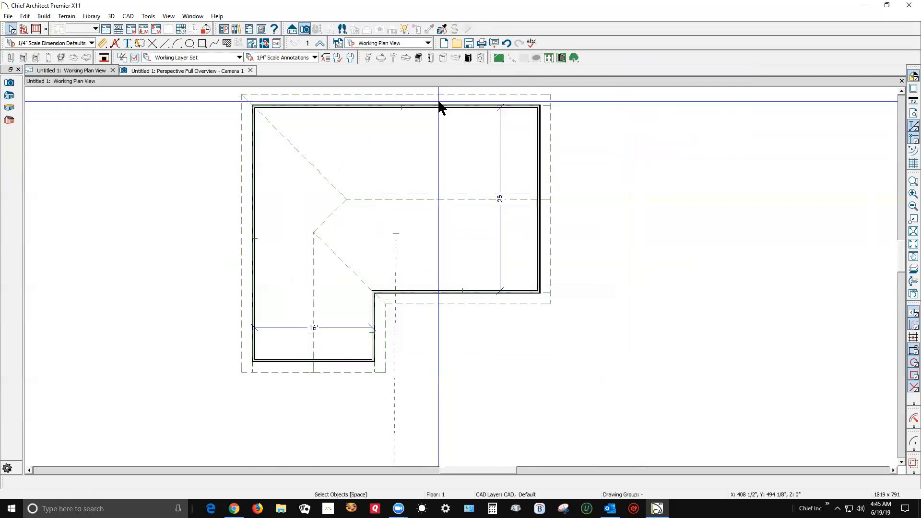
# Add the Break Wall tool to the toolbar for the Plan view type, searching the available tools for "wall".
pyautogui.rightClick(622, 55)
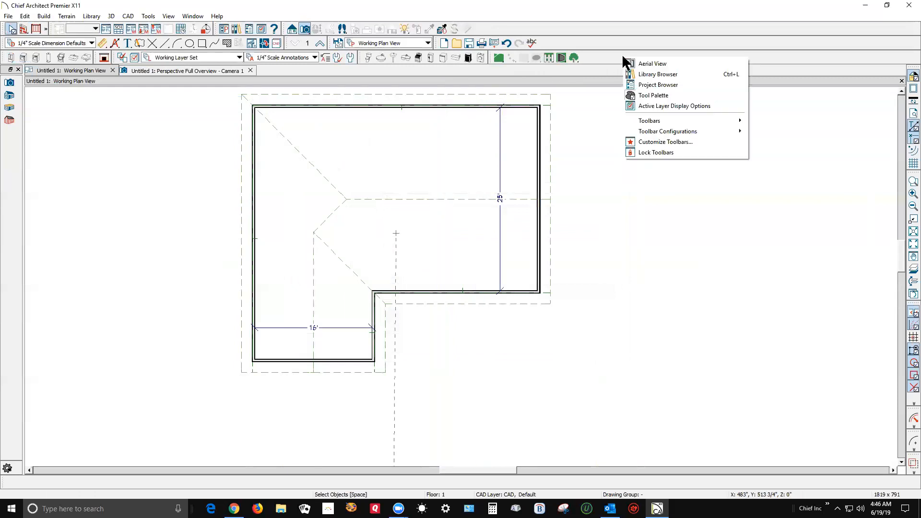
pyautogui.click(655, 141)
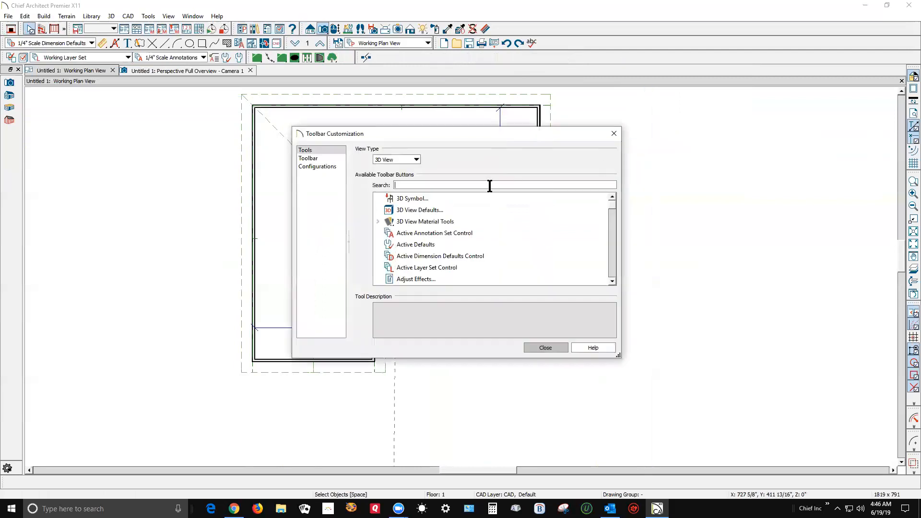
pyautogui.write('wa')
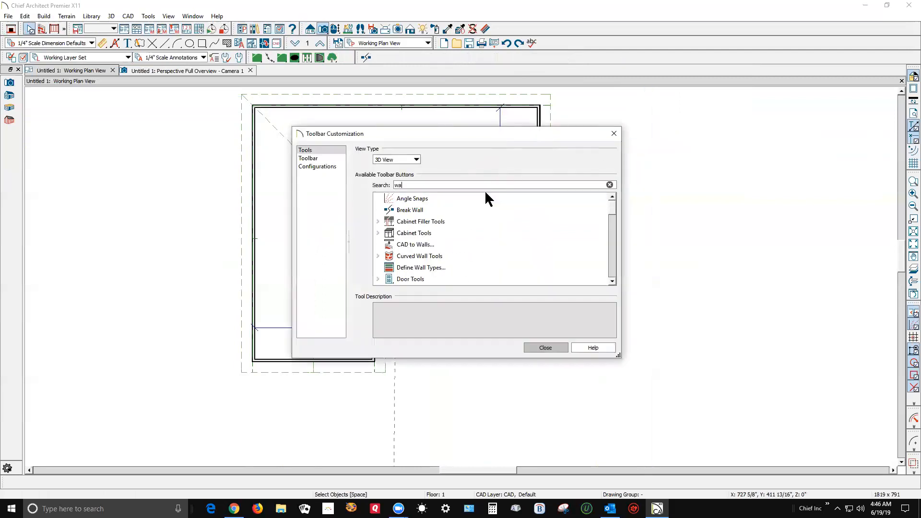
pyautogui.write('ll')
pyautogui.click(416, 159)
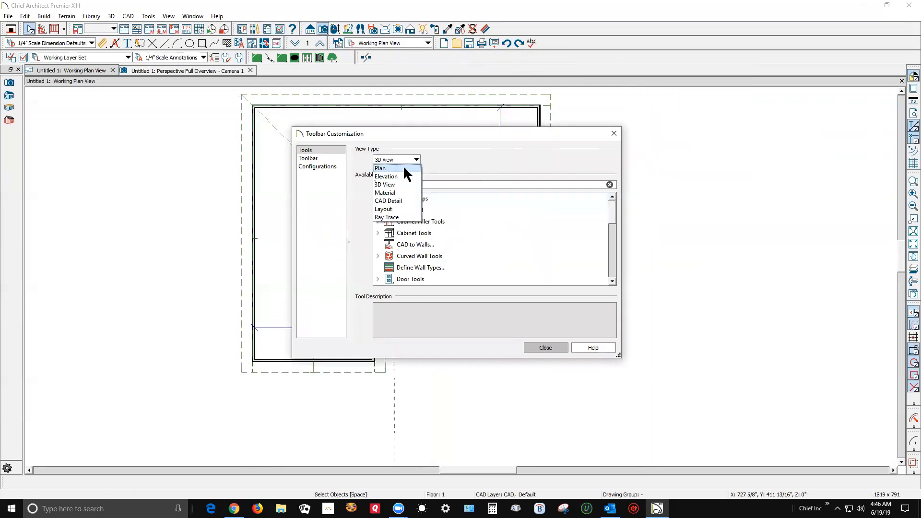
pyautogui.click(383, 168)
pyautogui.moveTo(405, 213); pyautogui.dragTo(427, 181)
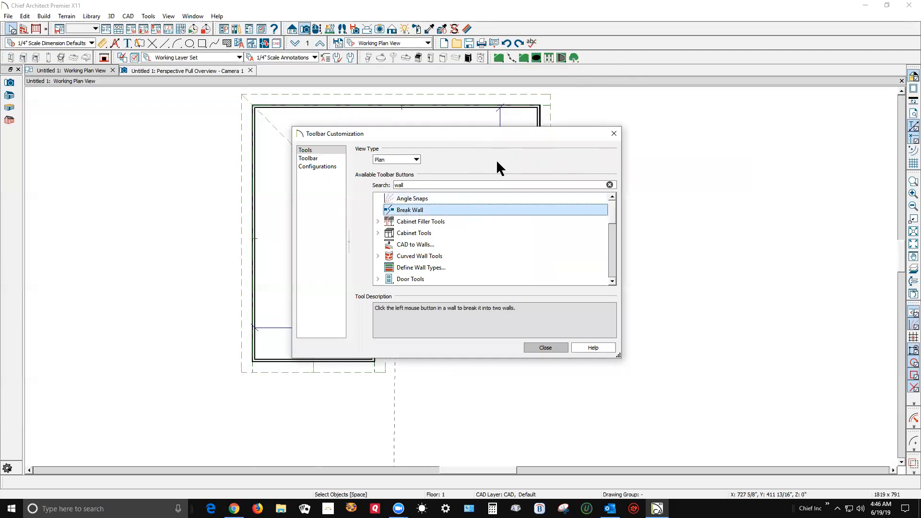
pyautogui.moveTo(412, 207); pyautogui.dragTo(558, 79)
pyautogui.click(614, 134)
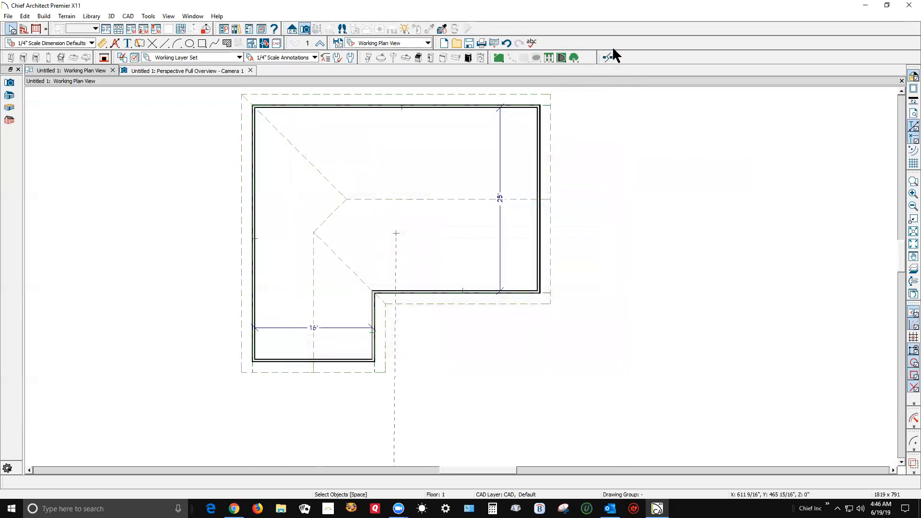
# Break the left exterior wall in line with the L-shape's inner corner and make the upper segment a Full Gable Wall.
pyautogui.click(607, 57)
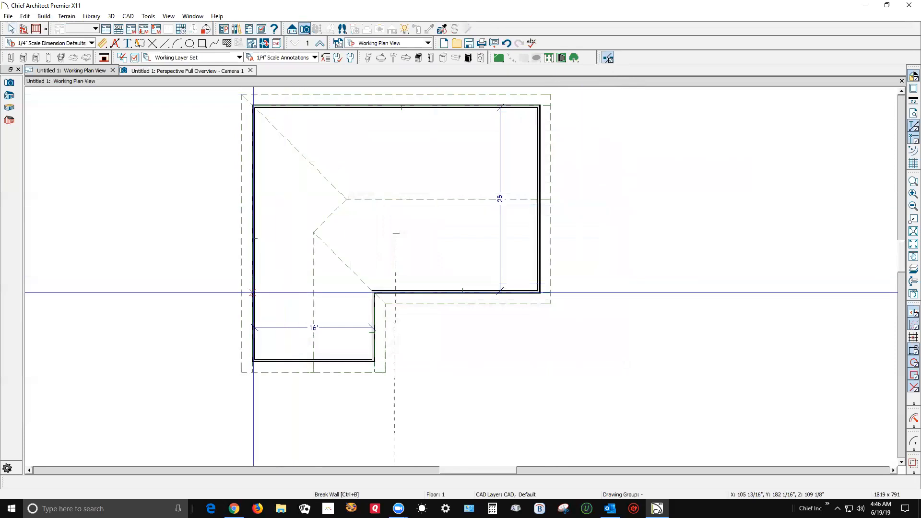
pyautogui.click(254, 265)
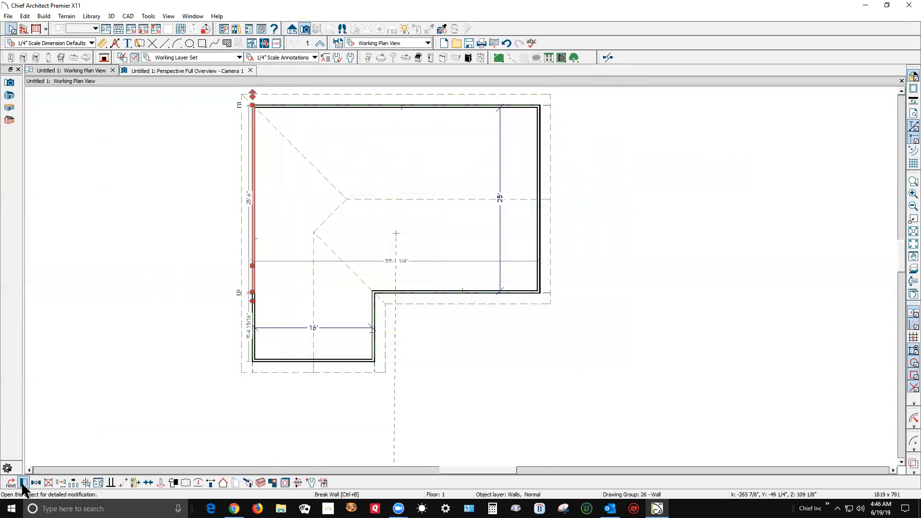
pyautogui.hotkey('ctrl', 'e')
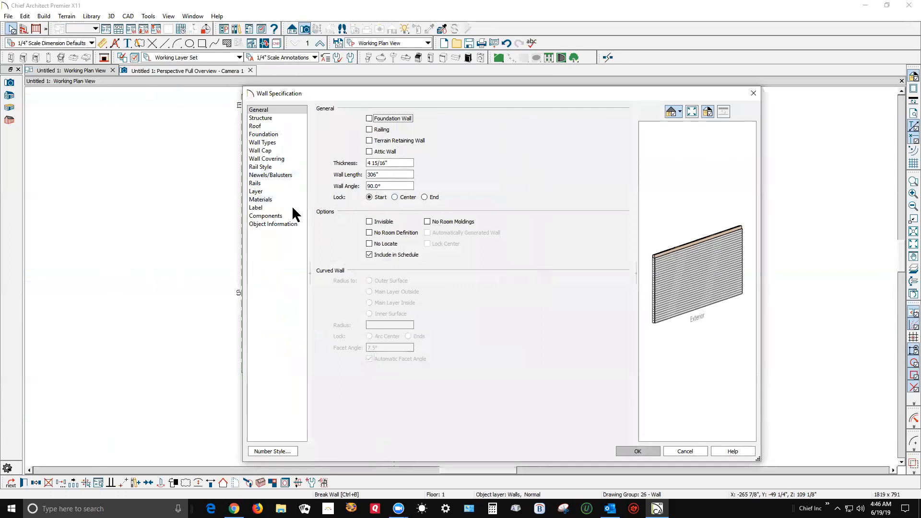
pyautogui.click(258, 127)
pyautogui.click(379, 129)
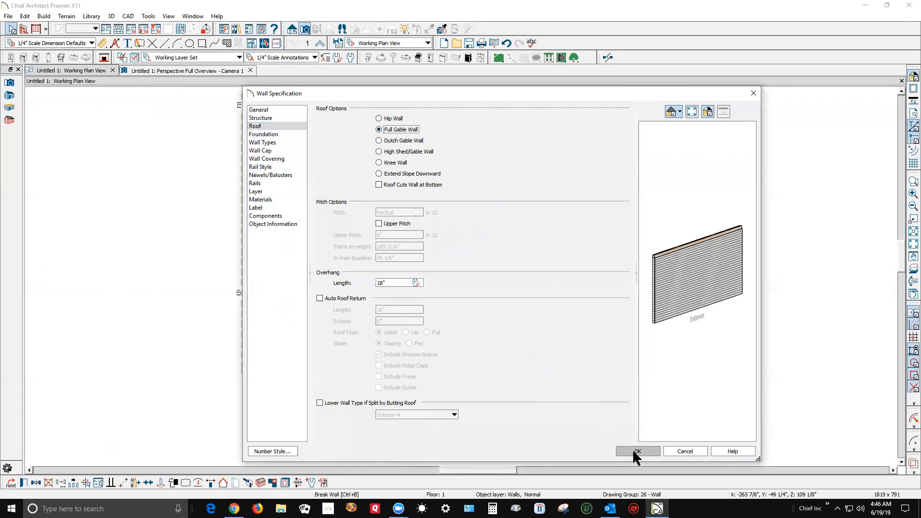
pyautogui.click(634, 451)
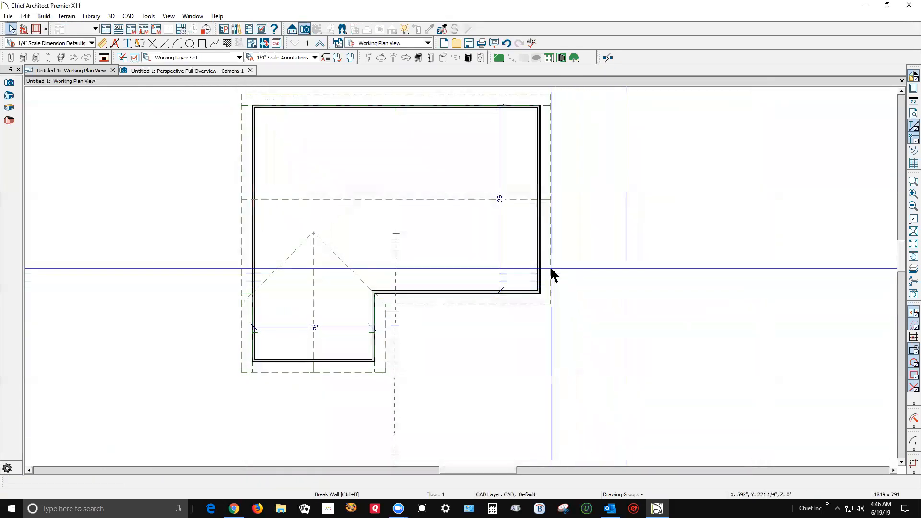
# In the perspective overview, copy the ridge top height of the main roof plane facing the wing, leaving the plane unmodified.
pyautogui.hotkey('ctrl', 'Tab')
pyautogui.moveTo(396, 248)
pyautogui.mouseDown()
pyautogui.moveTo(456, 264)
pyautogui.moveTo(254, 267)
pyautogui.moveTo(401, 261)
pyautogui.mouseUp()
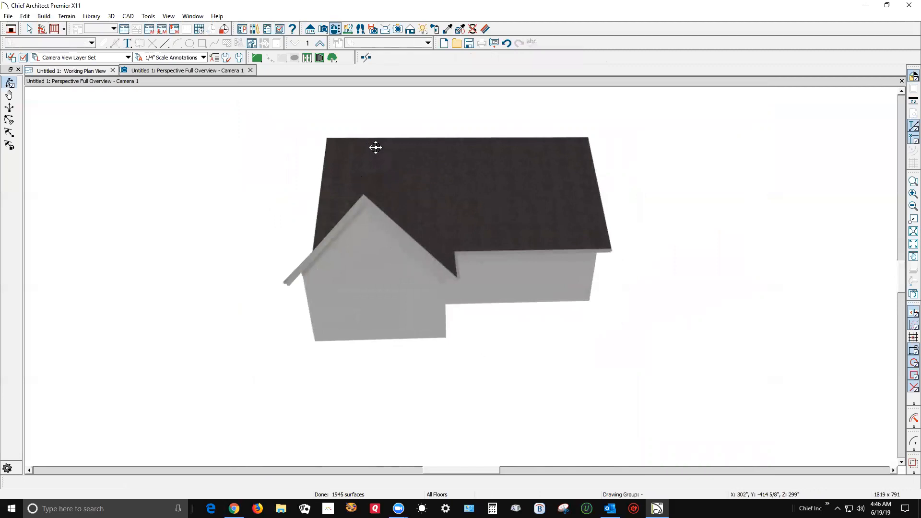
pyautogui.press('space')
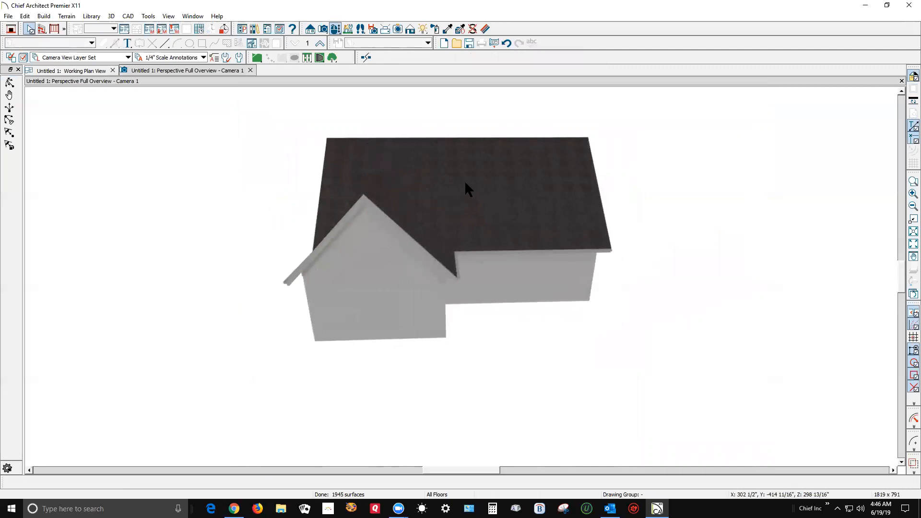
pyautogui.click(464, 180)
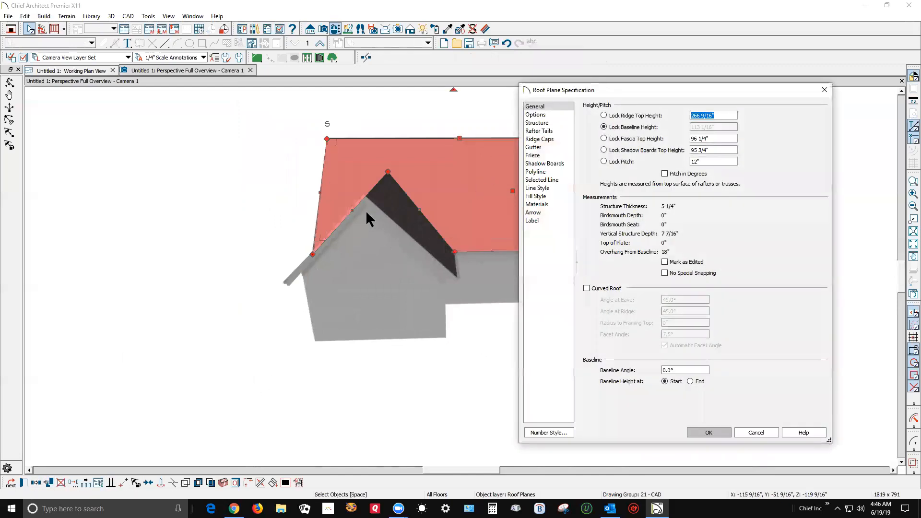
pyautogui.rightClick(702, 116)
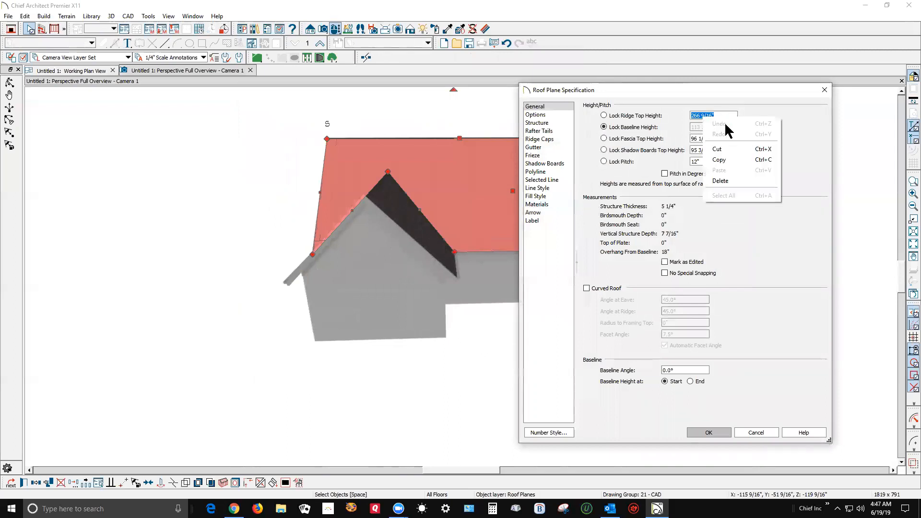
pyautogui.click(728, 162)
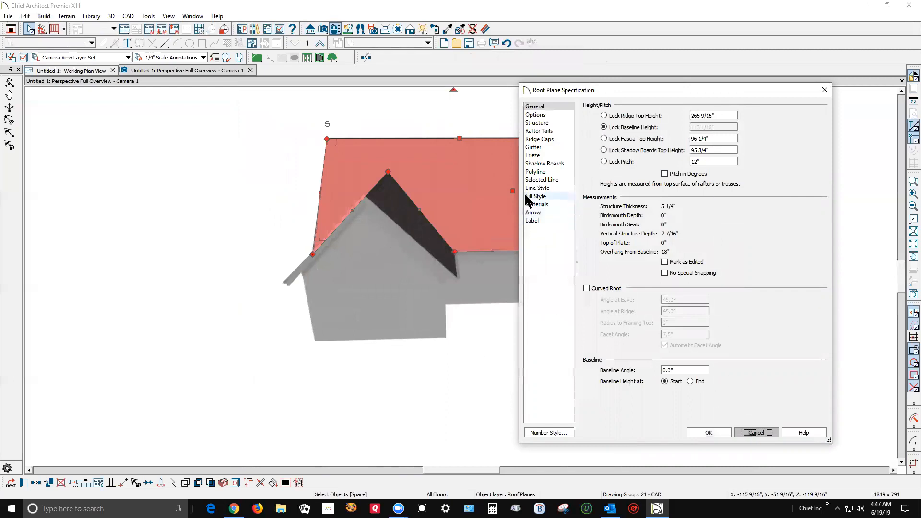
pyautogui.click(761, 432)
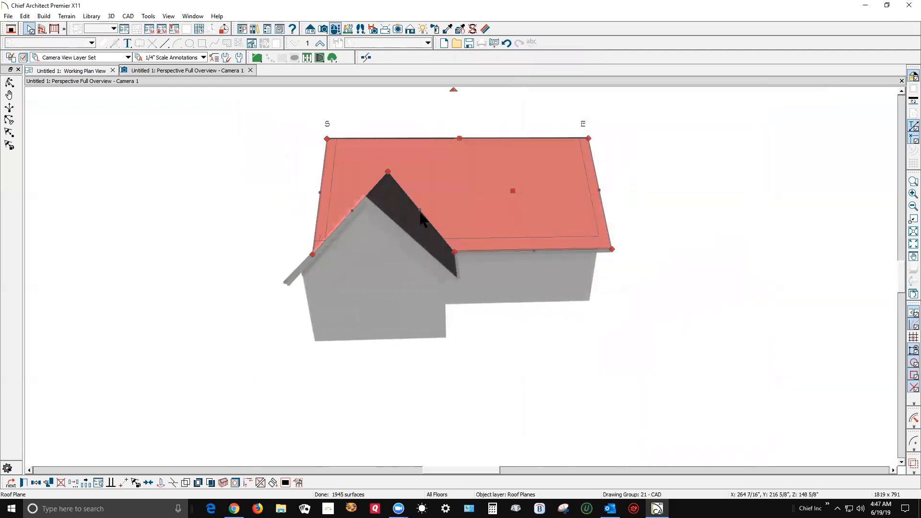
# Set the ridge top height of the wing's right roof plane to 266 9/16" with the shadow boards top height locked, turning off Auto Rebuild Roofs.
pyautogui.click(413, 224)
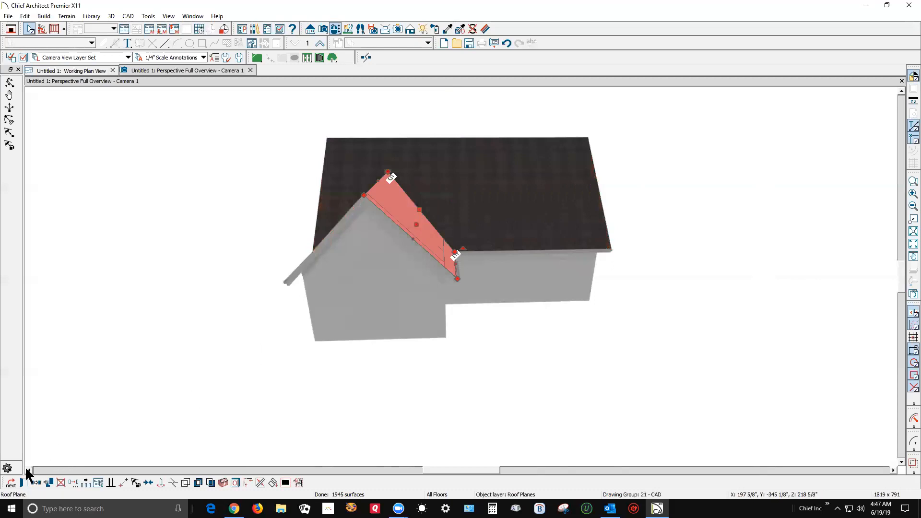
pyautogui.hotkey('ctrl', 'e')
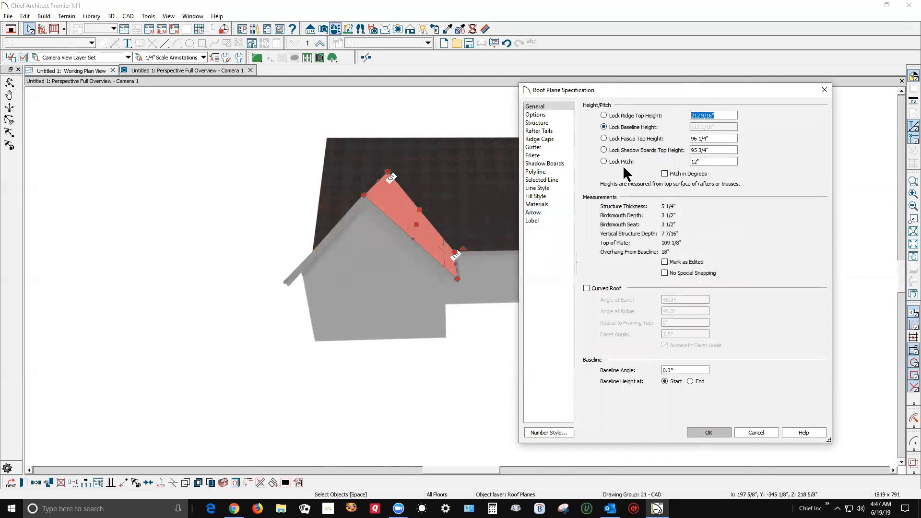
pyautogui.click(611, 150)
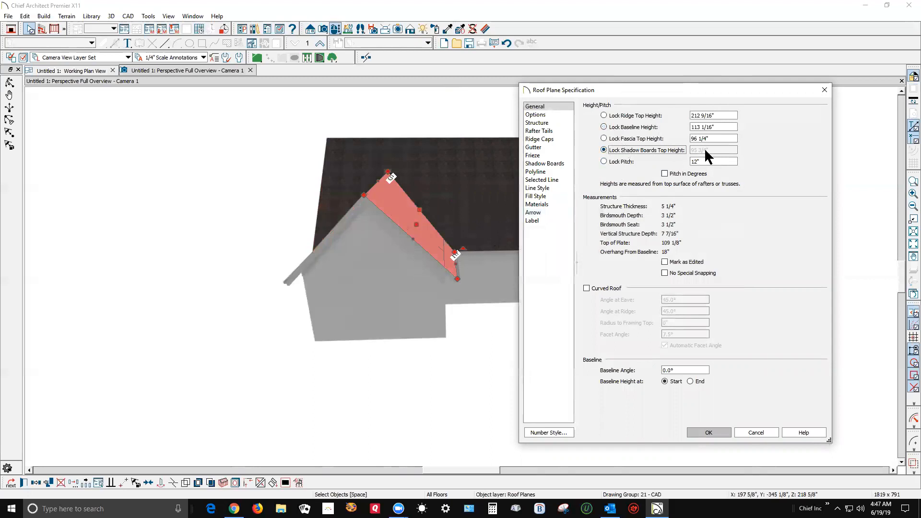
pyautogui.click(722, 113)
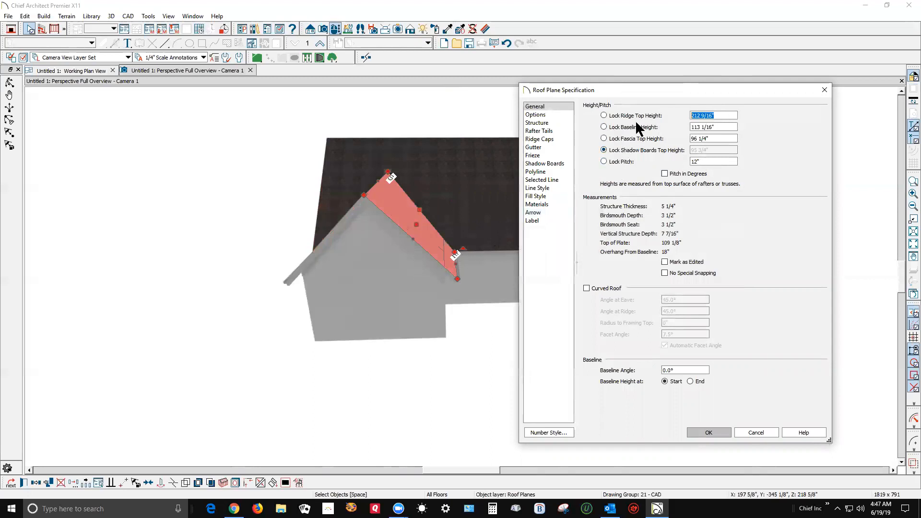
pyautogui.write('266 9/16"')
pyautogui.click(714, 429)
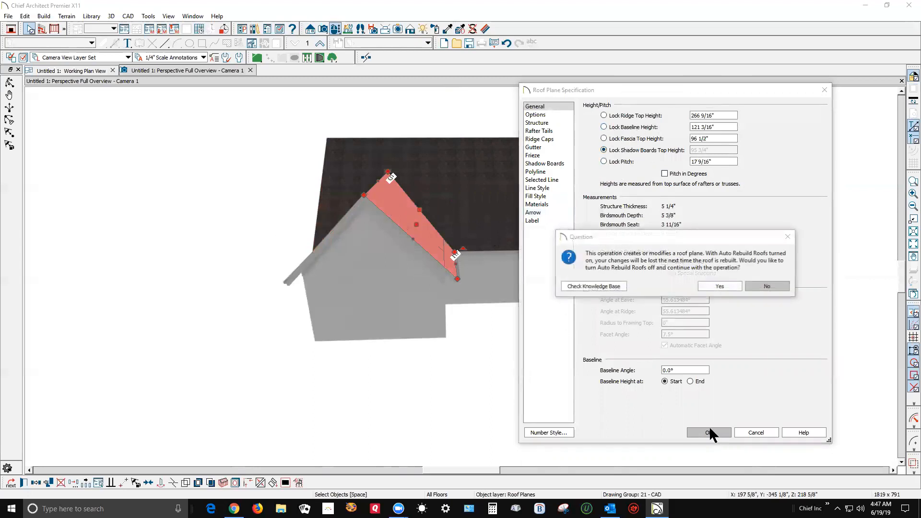
pyautogui.click(720, 286)
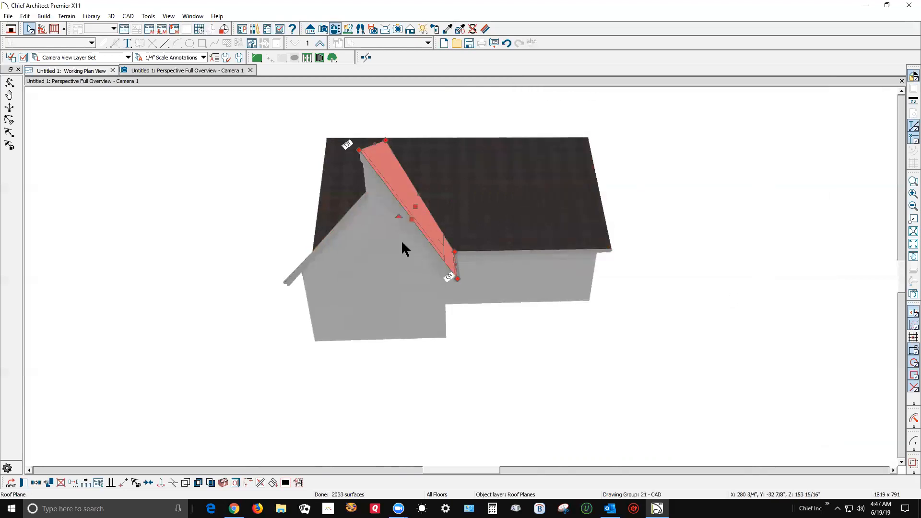
# Set the ridge top height of the wing's left roof plane to 266 9/16" with the shadow boards top height locked.
pyautogui.press('Escape')
pyautogui.click(332, 225)
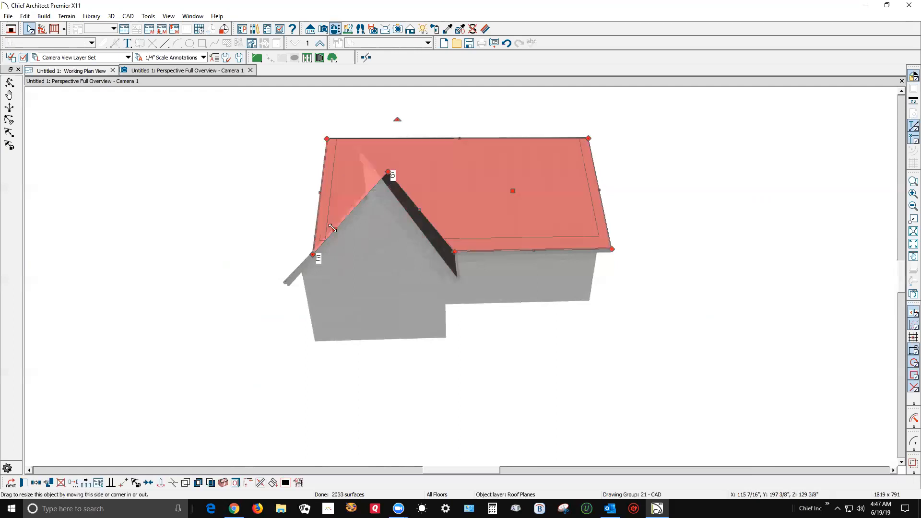
pyautogui.press('Escape')
pyautogui.click(300, 269)
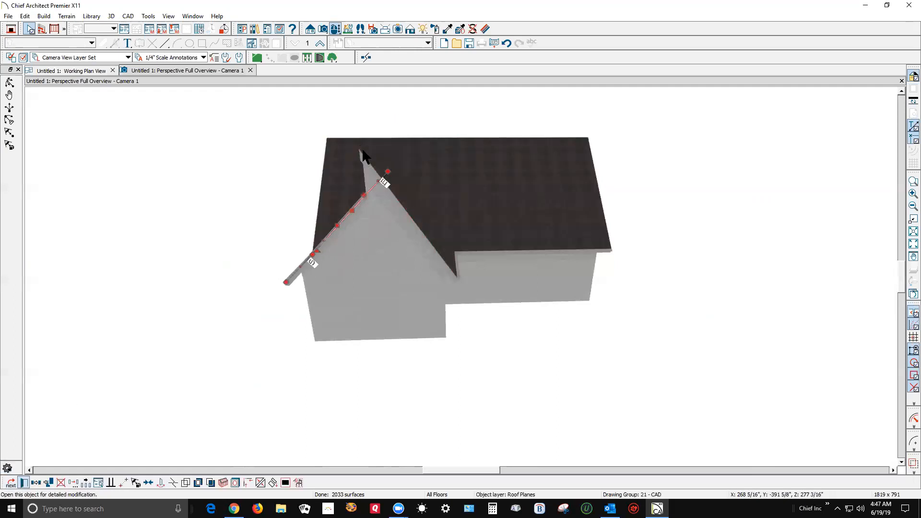
pyautogui.doubleClick(374, 160)
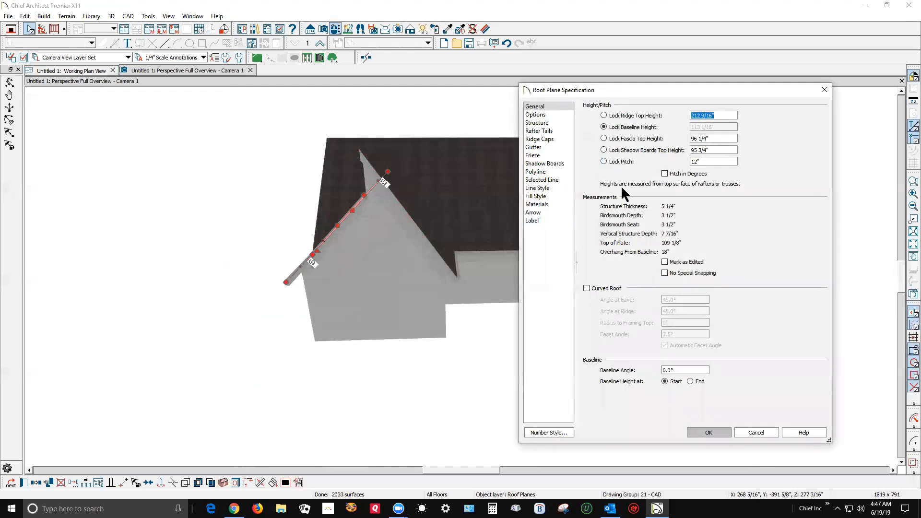
pyautogui.click(621, 150)
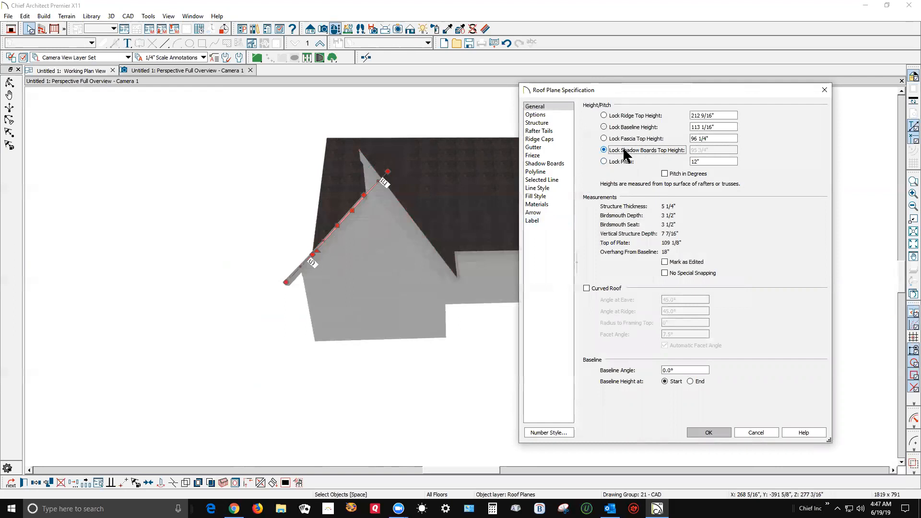
pyautogui.doubleClick(724, 118)
pyautogui.write('266 9/16"')
pyautogui.click(702, 433)
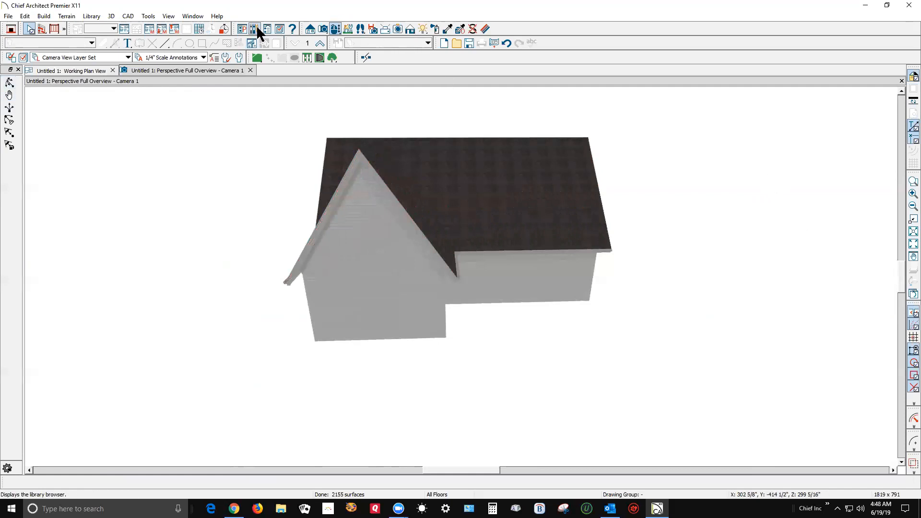
# Show the perspective overview as a Vector View with color turned off.
pyautogui.click(410, 29)
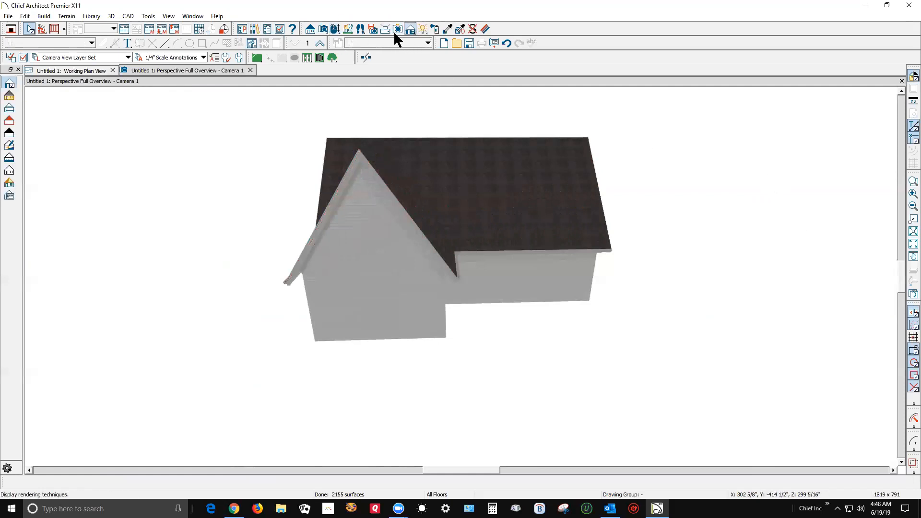
pyautogui.click(10, 94)
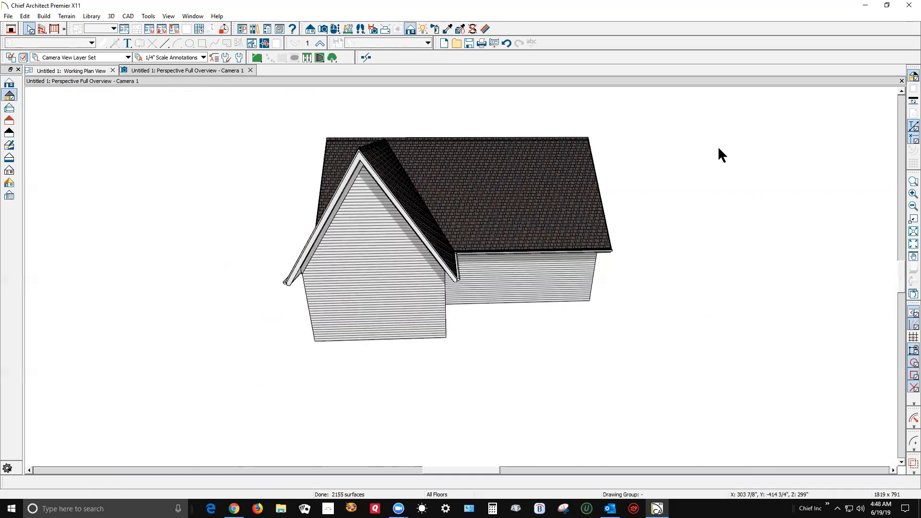
pyautogui.click(911, 76)
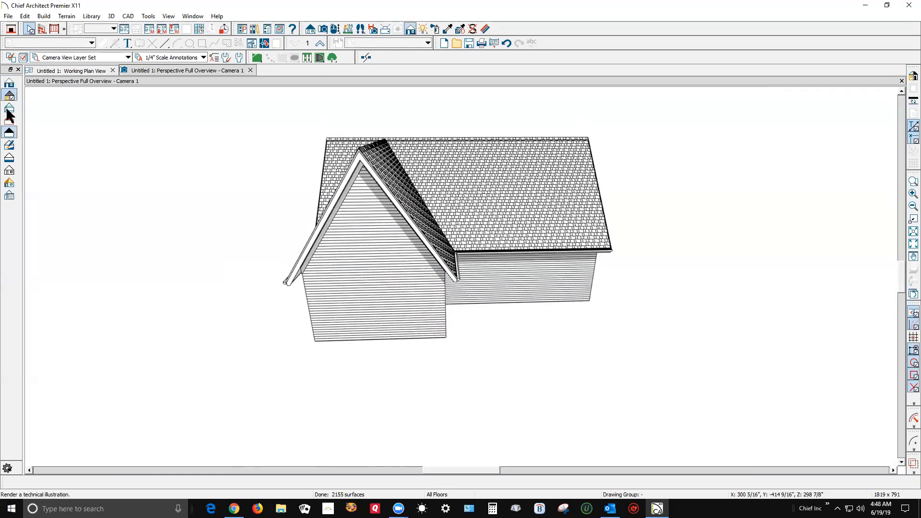
# Join the main roof plane to the wing's left roof plane along their shared edge on the outer side of the house.
pyautogui.click(335, 29)
pyautogui.moveTo(339, 135); pyautogui.dragTo(423, 171)
pyautogui.press('space')
pyautogui.rightClick(435, 235)
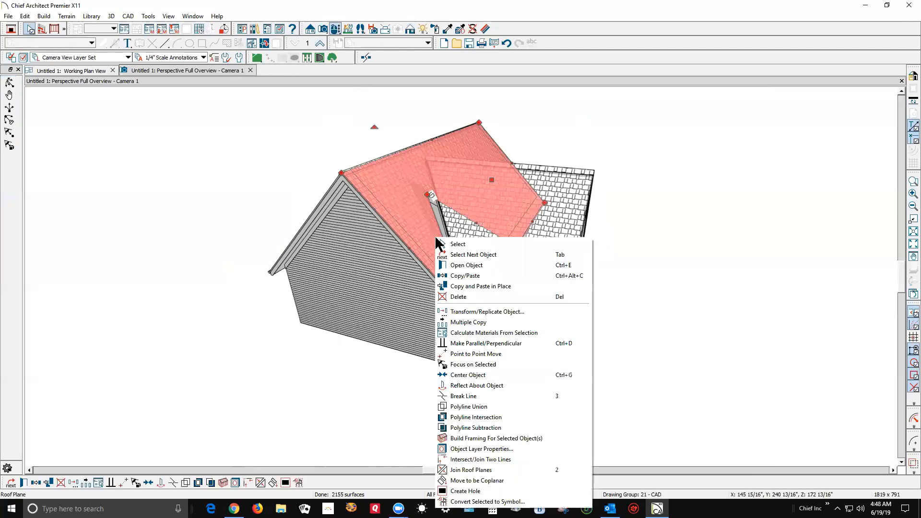
pyautogui.click(468, 470)
pyautogui.click(461, 242)
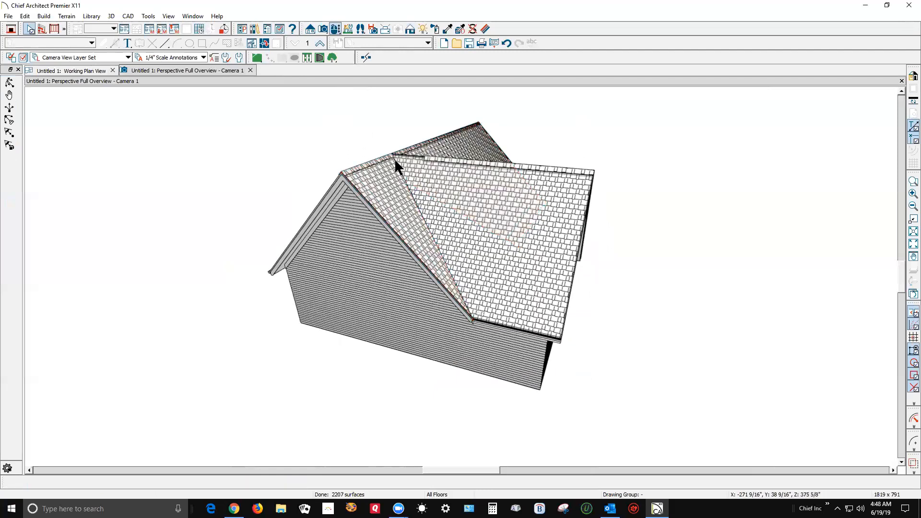
# Join the main roof plane to the wing's right roof plane along the valley at the inner corner.
pyautogui.click(9, 84)
pyautogui.moveTo(557, 245); pyautogui.dragTo(391, 214)
pyautogui.press('space')
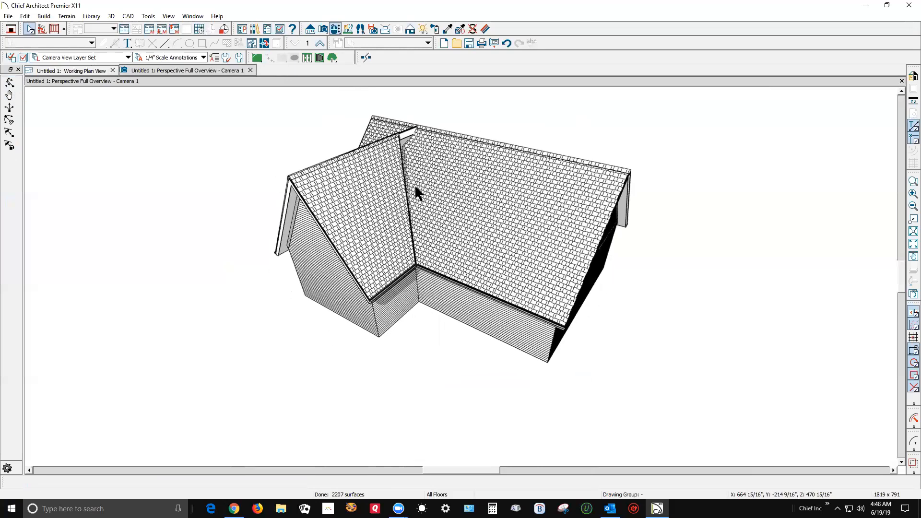
pyautogui.rightClick(413, 192)
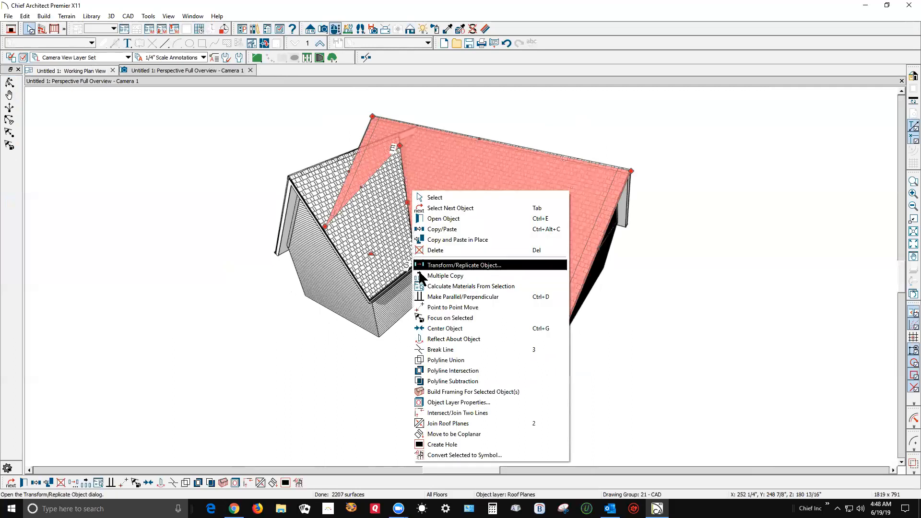
pyautogui.click(448, 423)
pyautogui.click(404, 251)
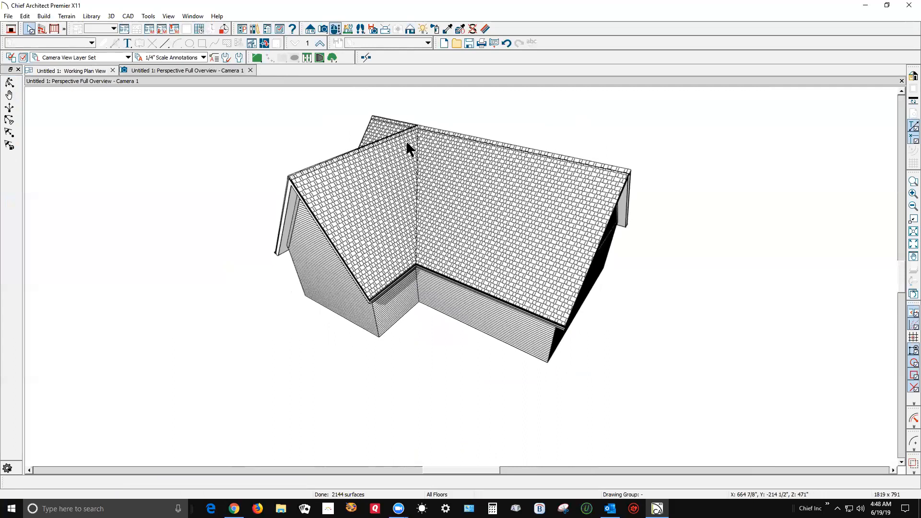
# Cancel saving the plan and examine the joined roof planes from the main gable end in the perspective overview.
pyautogui.hotkey('ctrl', 's')
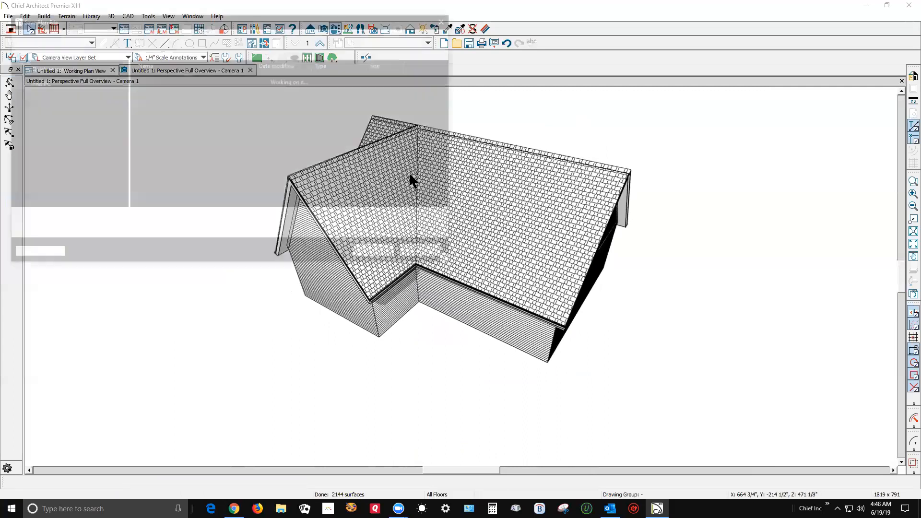
pyautogui.click(427, 254)
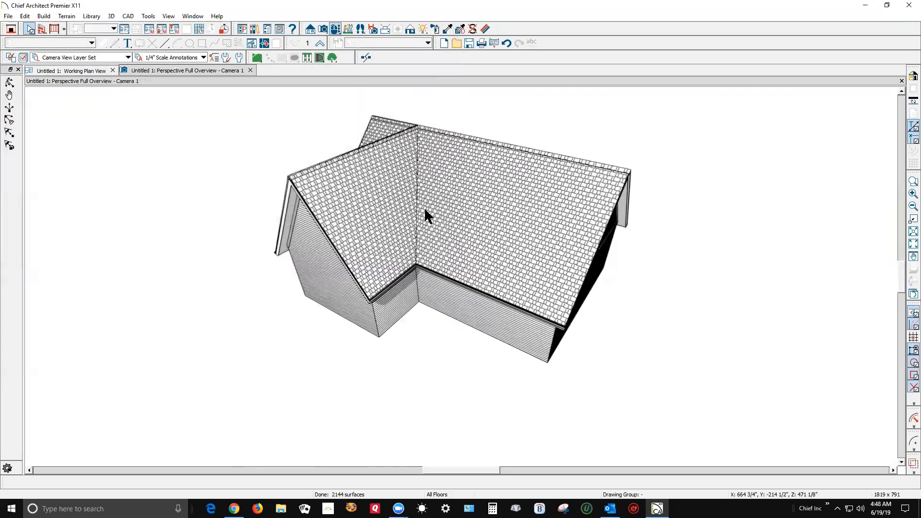
pyautogui.click(10, 87)
pyautogui.moveTo(267, 152)
pyautogui.mouseDown()
pyautogui.moveTo(355, 138)
pyautogui.moveTo(356, 113)
pyautogui.moveTo(369, 121)
pyautogui.moveTo(367, 139)
pyautogui.moveTo(205, 157)
pyautogui.mouseUp()
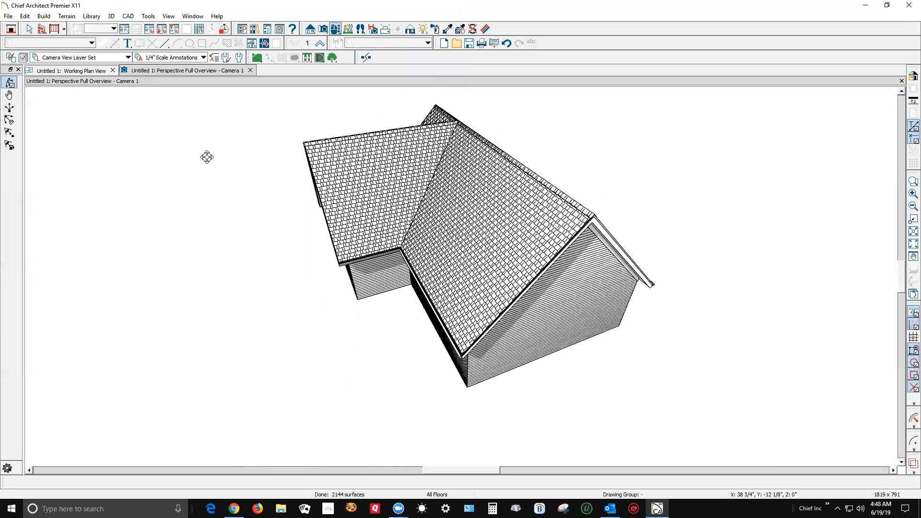
pyautogui.moveTo(394, 181); pyautogui.dragTo(395, 179)
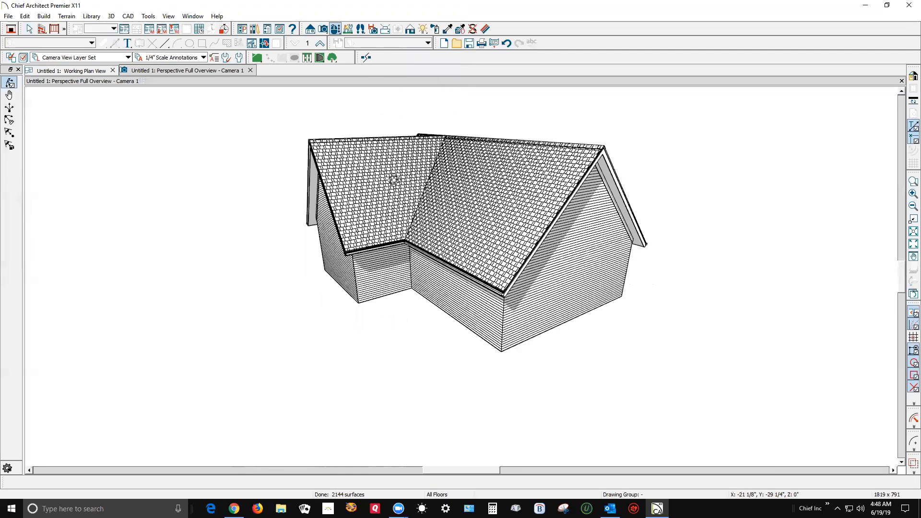
pyautogui.press('space')
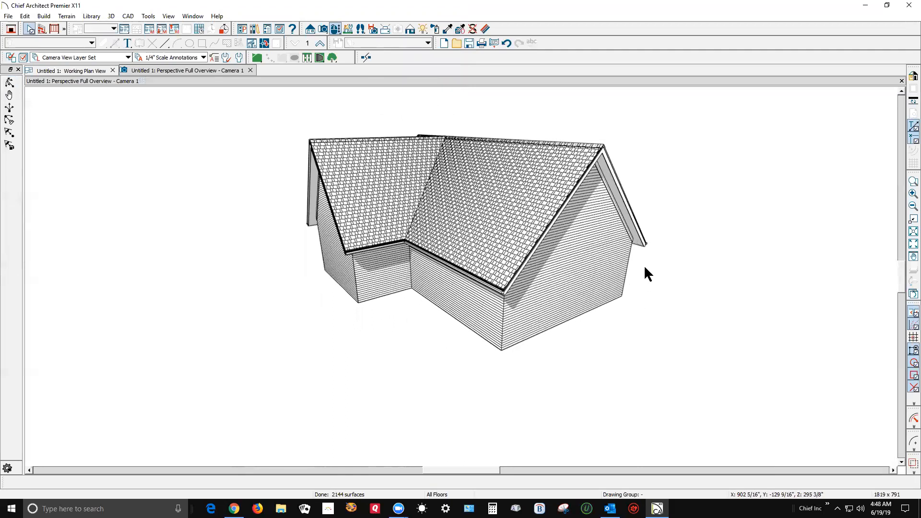
# In the plan view, move the back wall of the main section to make its depth 45 feet.
pyautogui.hotkey('ctrl', 'Tab')
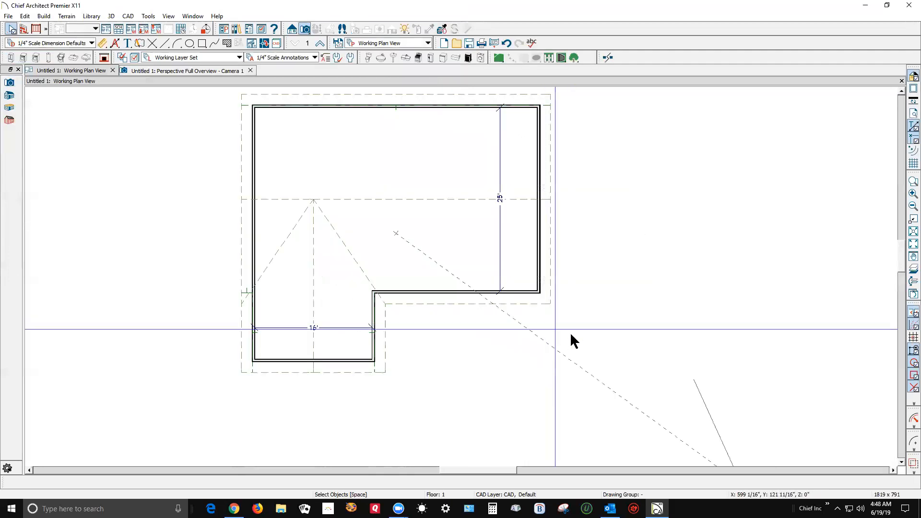
pyautogui.scroll(-3, 570, 331)
pyautogui.click(512, 215)
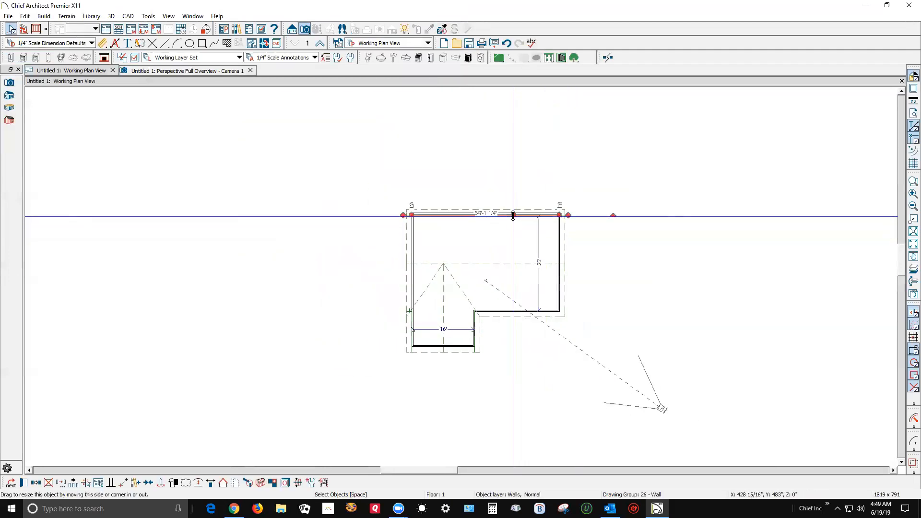
pyautogui.moveTo(512, 215); pyautogui.dragTo(543, 263)
pyautogui.click(550, 253)
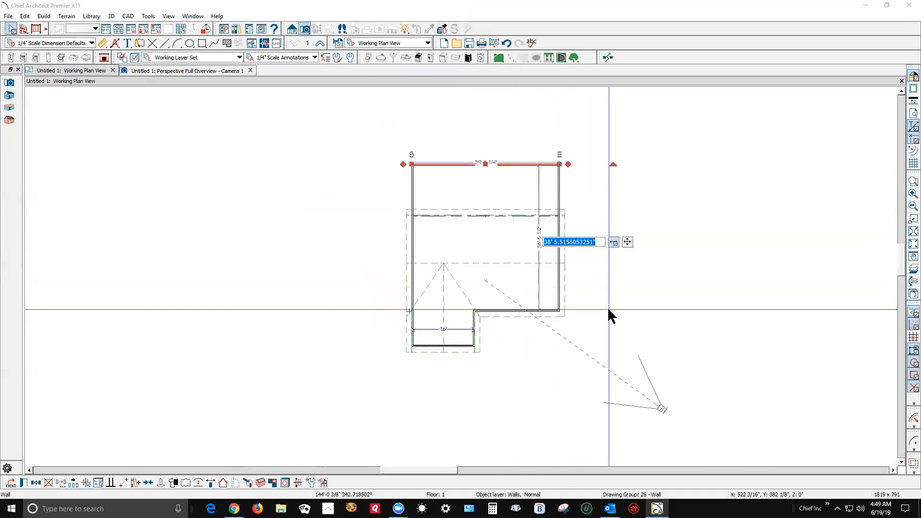
pyautogui.write('45')
pyautogui.press('Return')
pyautogui.press('Escape')
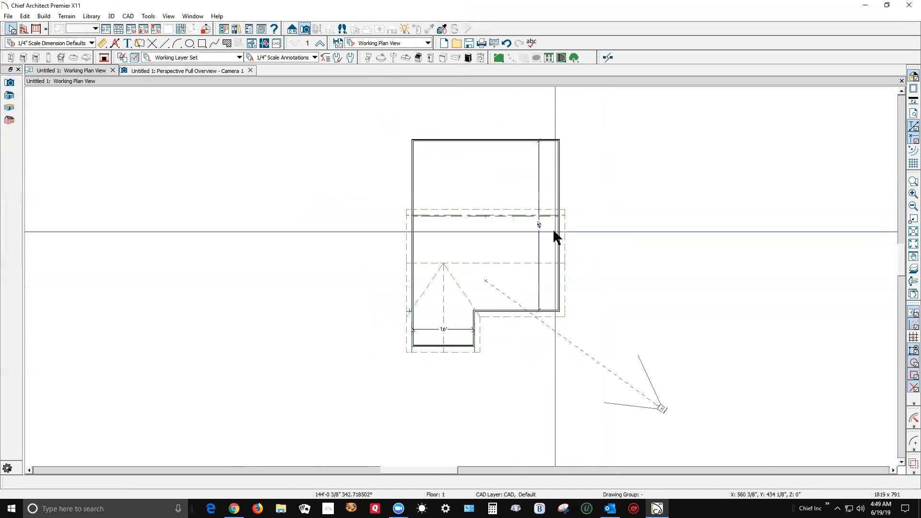
# Set the roof pitch to 5 in 12 for both the front and back eave walls of the main section.
pyautogui.click(545, 312)
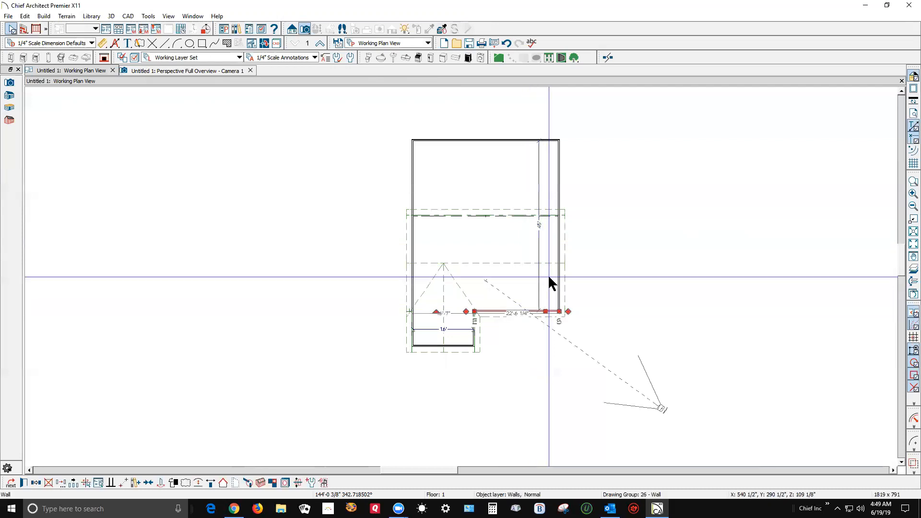
pyautogui.keyDown('shift'); pyautogui.click(486, 140); pyautogui.keyUp('shift')
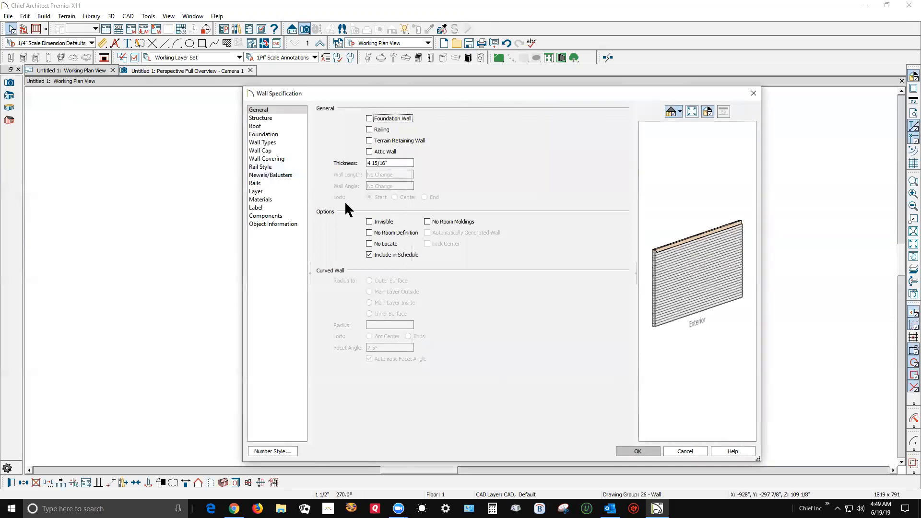
pyautogui.click(268, 126)
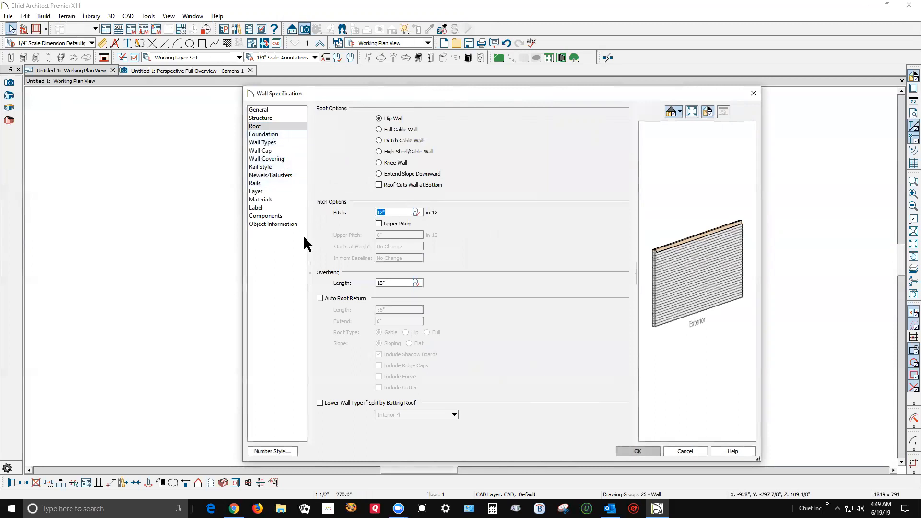
pyautogui.write('5')
pyautogui.click(637, 451)
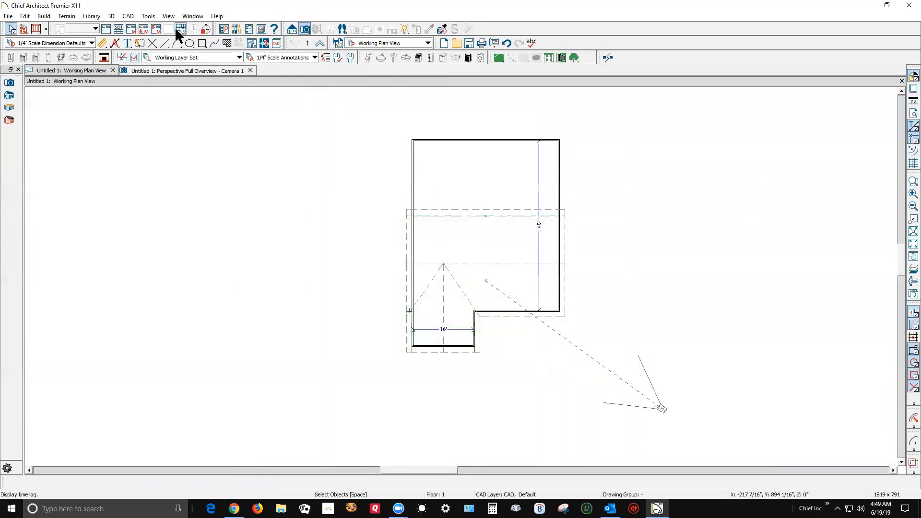
# Rebuild the roof planes with a default pitch of 7 in 12, accepting deletion of the edited roof surfaces.
pyautogui.click(43, 16)
pyautogui.click(43, 17)
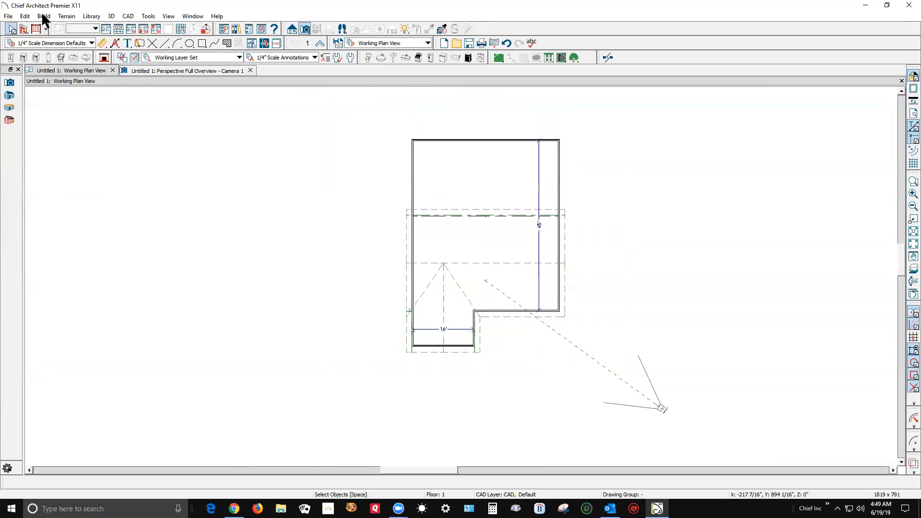
pyautogui.click(44, 17)
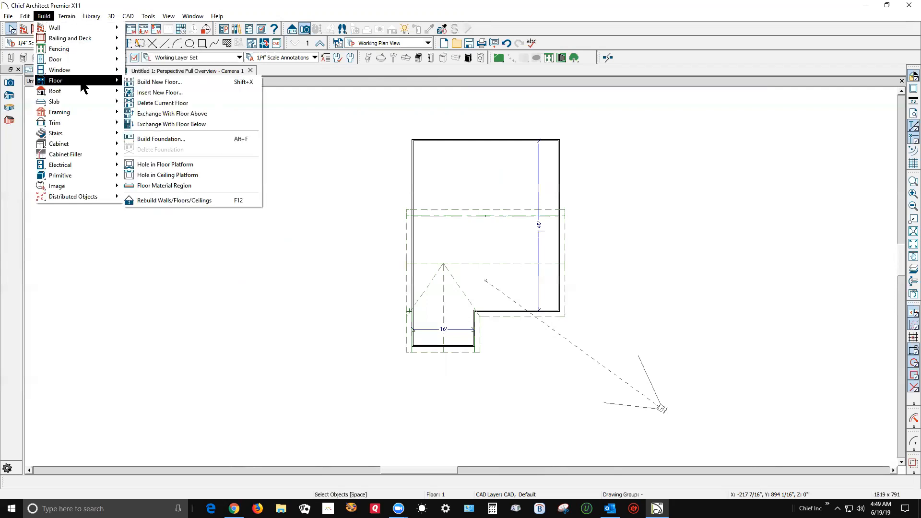
pyautogui.moveTo(85, 86)
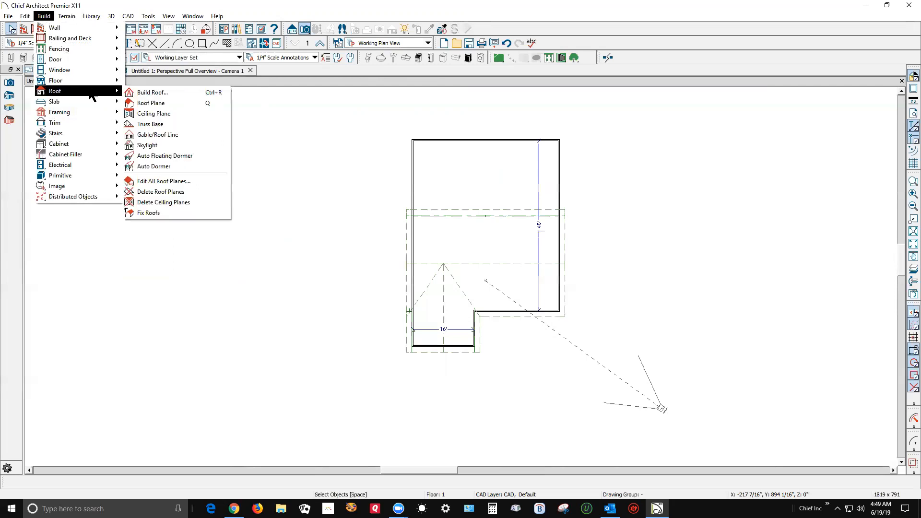
pyautogui.click(148, 90)
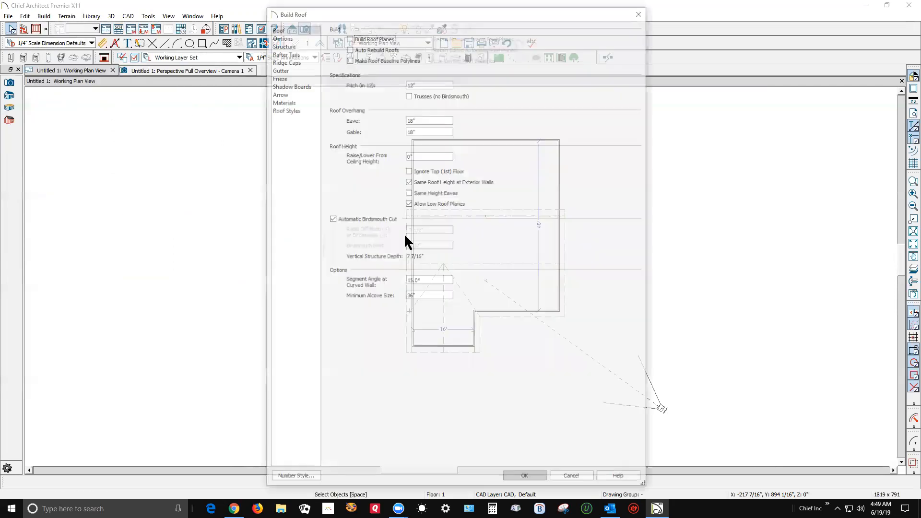
pyautogui.click(429, 84)
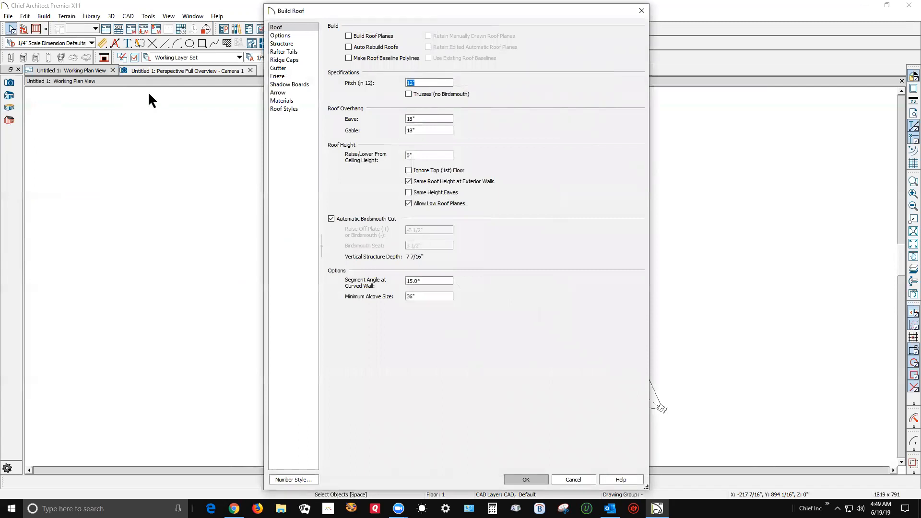
pyautogui.write('7')
pyautogui.click(353, 36)
pyautogui.click(527, 479)
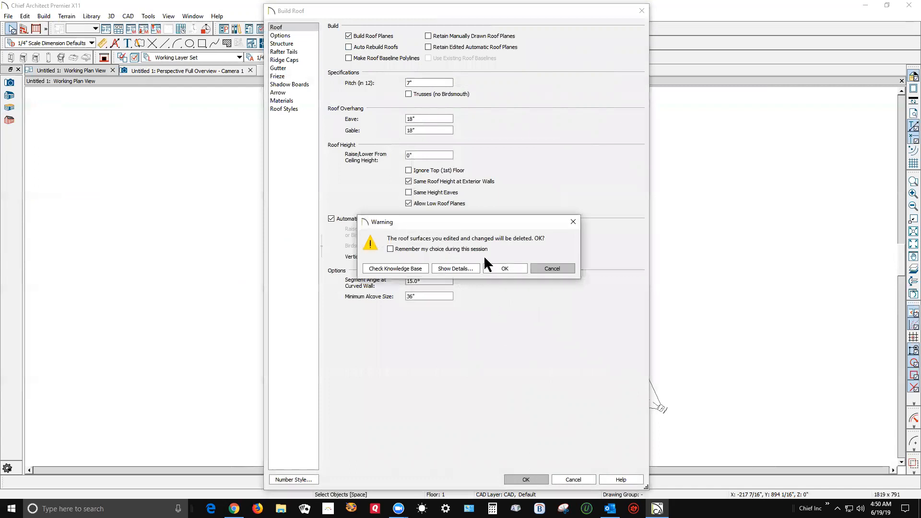
pyautogui.click(503, 269)
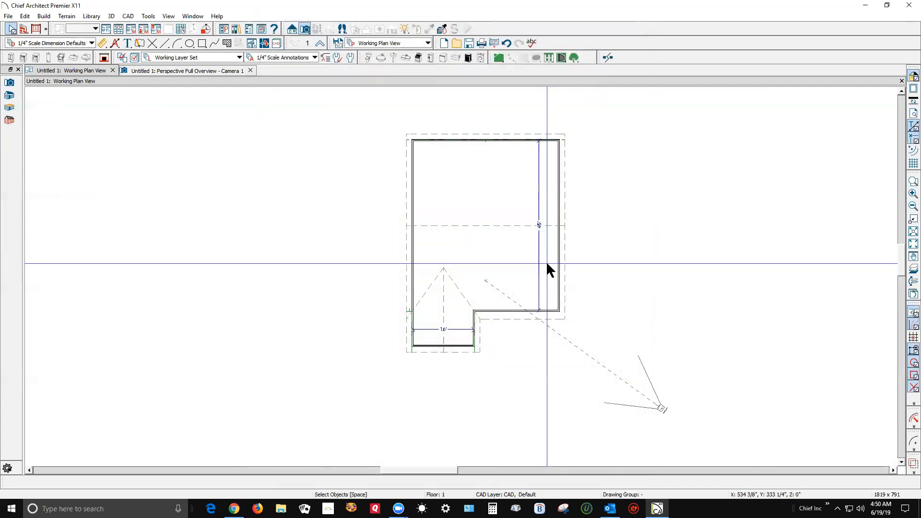
# In the perspective overview, compare the ridge heights and pitches of the main front roof plane and the wing's right roof plane.
pyautogui.hotkey('ctrl', 'Tab')
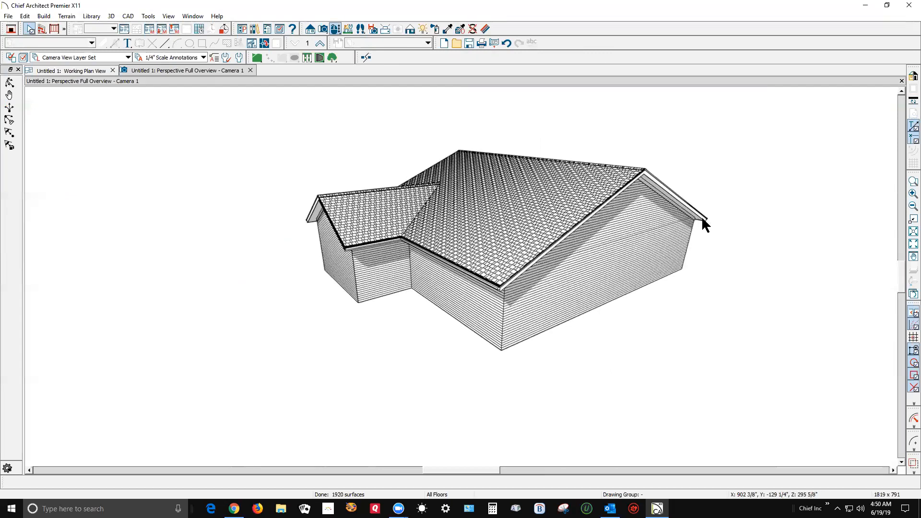
pyautogui.doubleClick(529, 253)
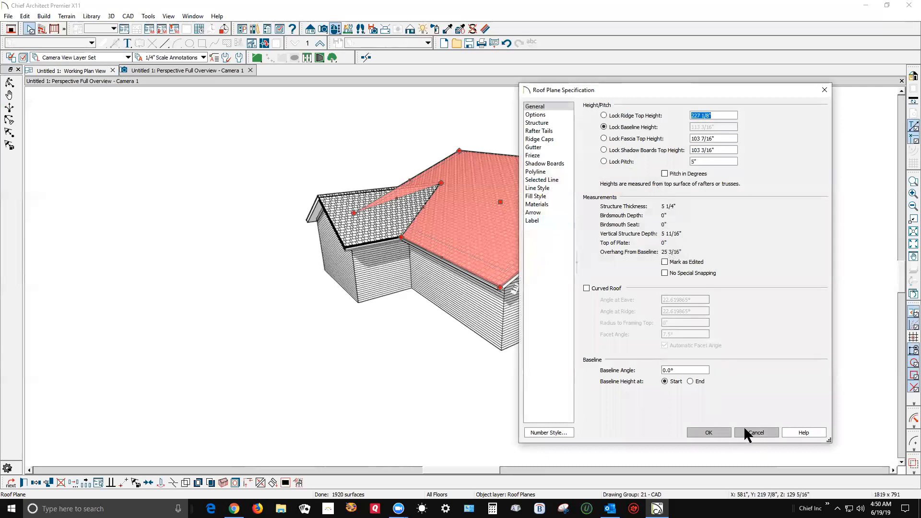
pyautogui.click(758, 432)
pyautogui.doubleClick(379, 235)
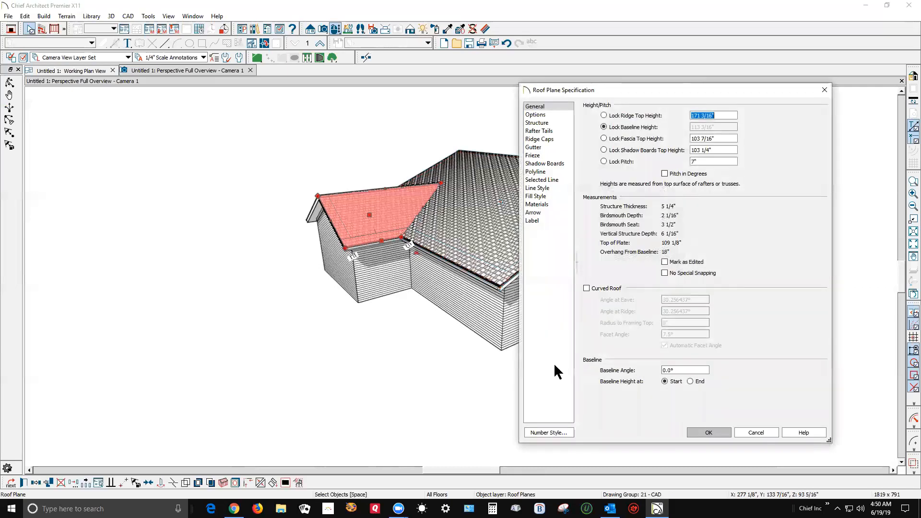
pyautogui.click(742, 430)
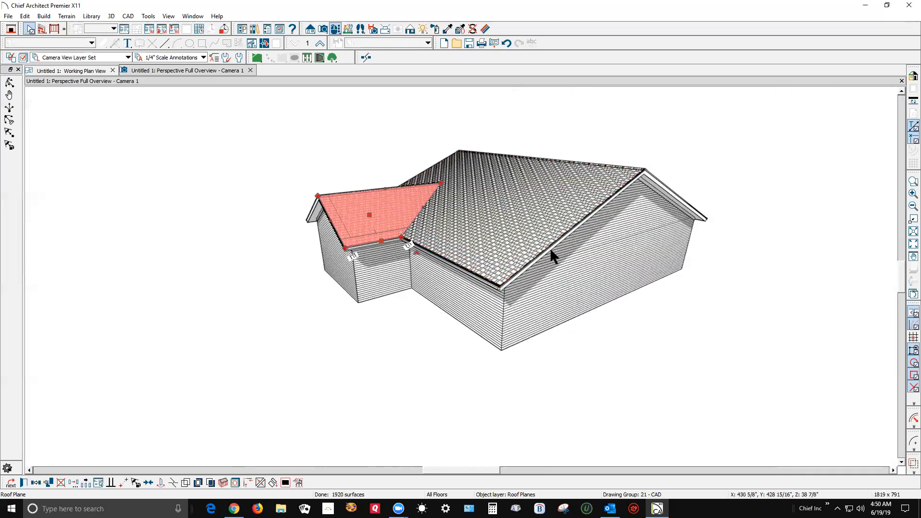
# Copy the ridge top height of the main front roof plane from its specification.
pyautogui.click(565, 234)
pyautogui.doubleClick(564, 231)
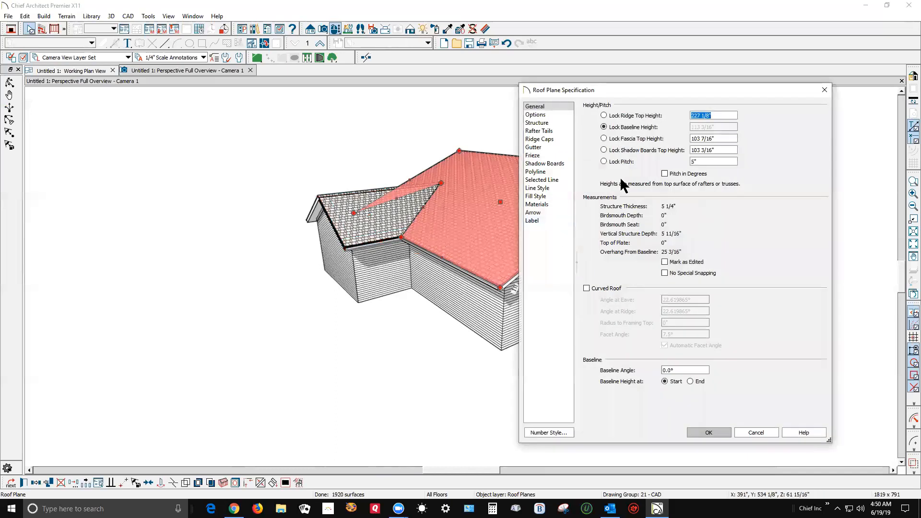
pyautogui.rightClick(699, 115)
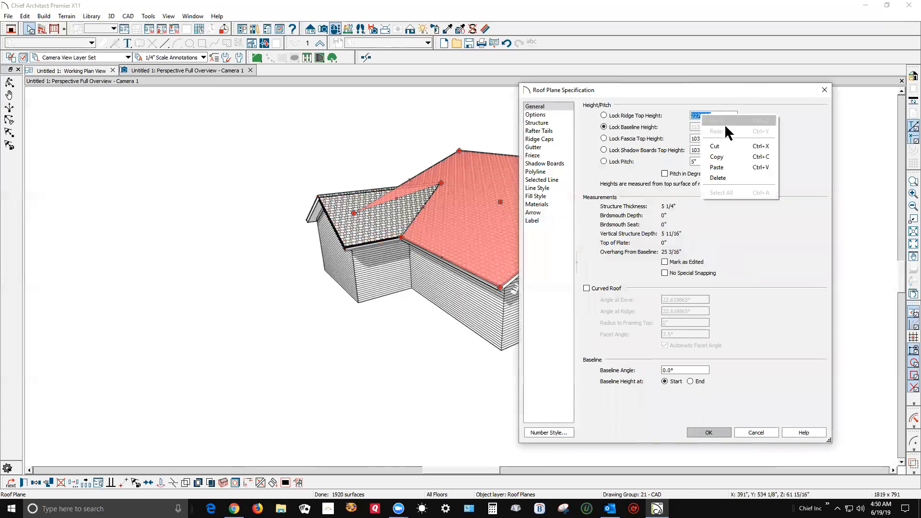
pyautogui.click(719, 152)
pyautogui.click(720, 433)
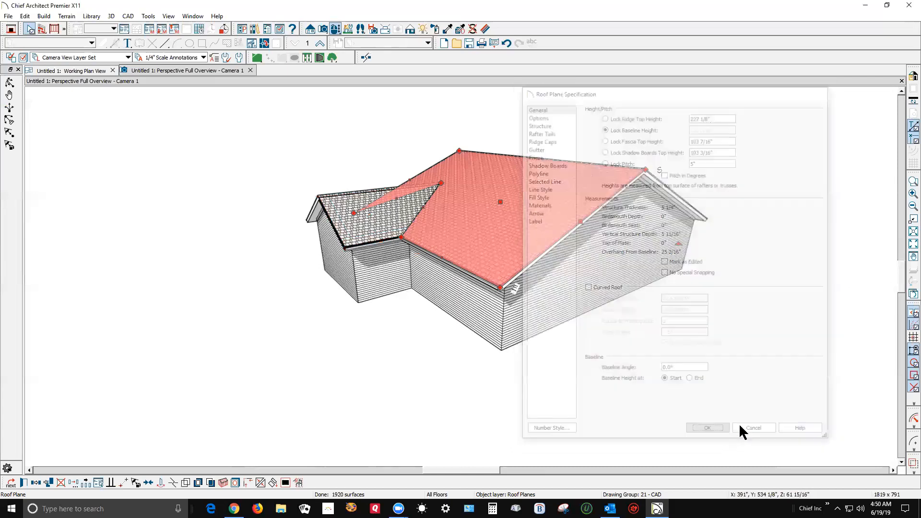
# Set the wing's right roof plane to a ridge top height of 227 1/8" with its shadow boards top height locked.
pyautogui.click(9, 83)
pyautogui.moveTo(43, 135); pyautogui.dragTo(142, 130)
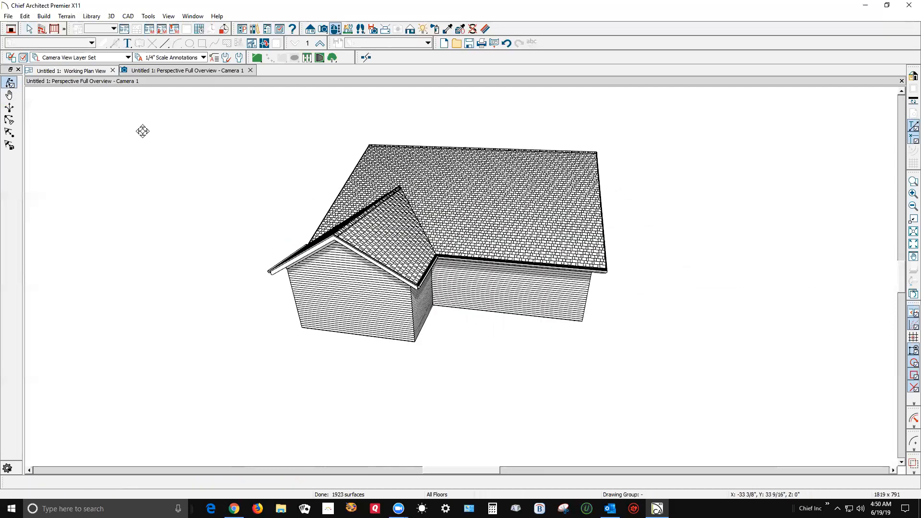
pyautogui.press('space')
pyautogui.click(382, 225)
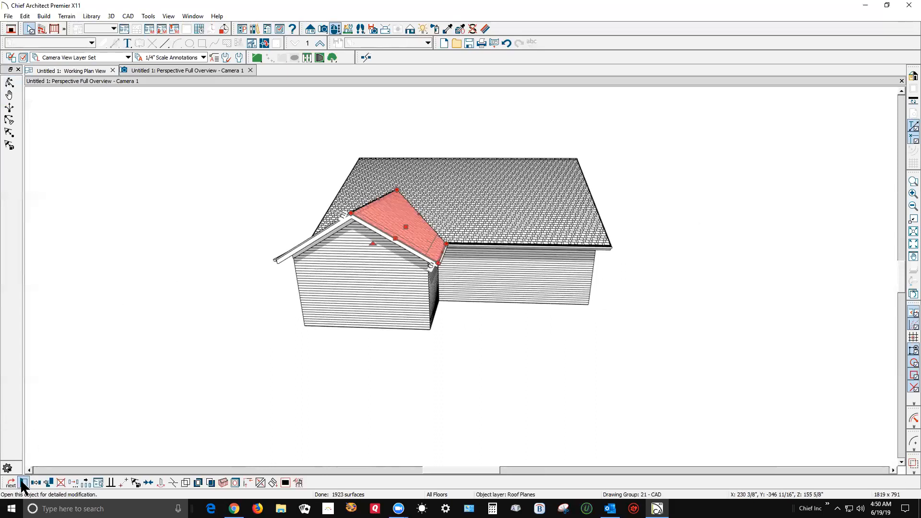
pyautogui.hotkey('ctrl', 'e')
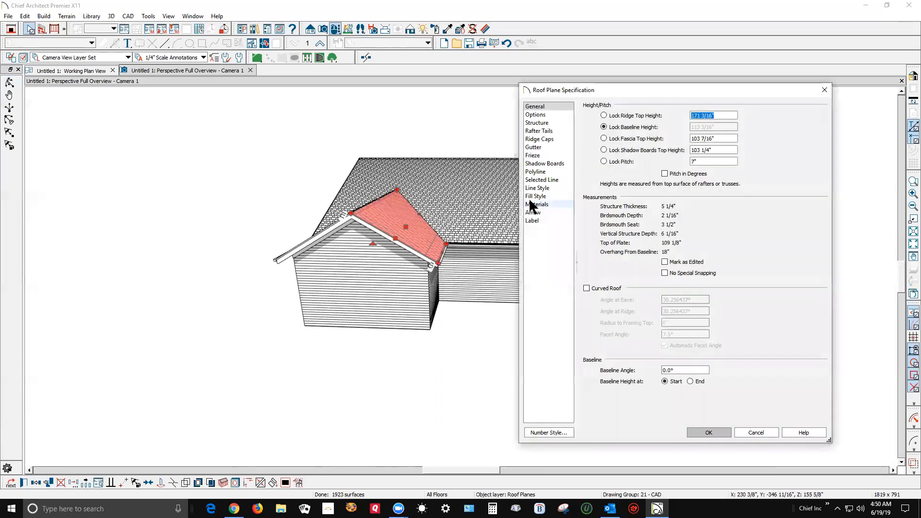
pyautogui.click(603, 149)
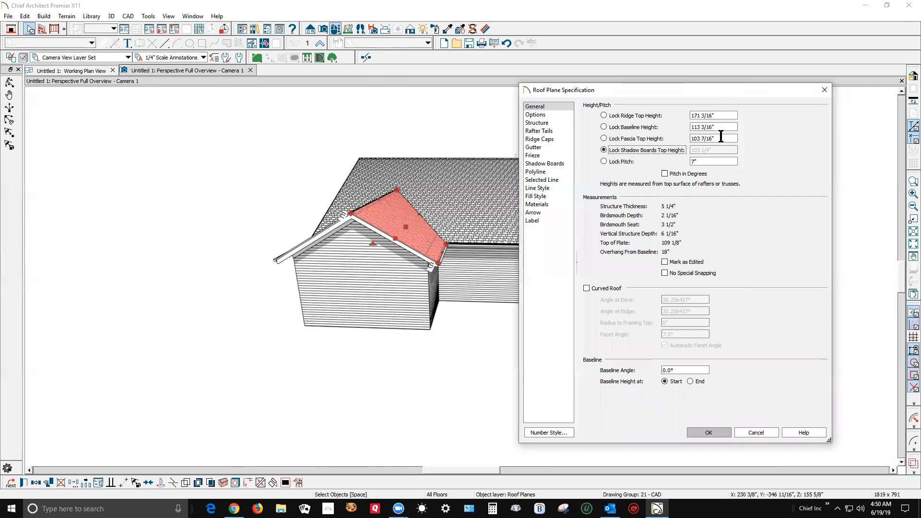
pyautogui.click(727, 115)
pyautogui.write('227 1/8"')
pyautogui.click(718, 427)
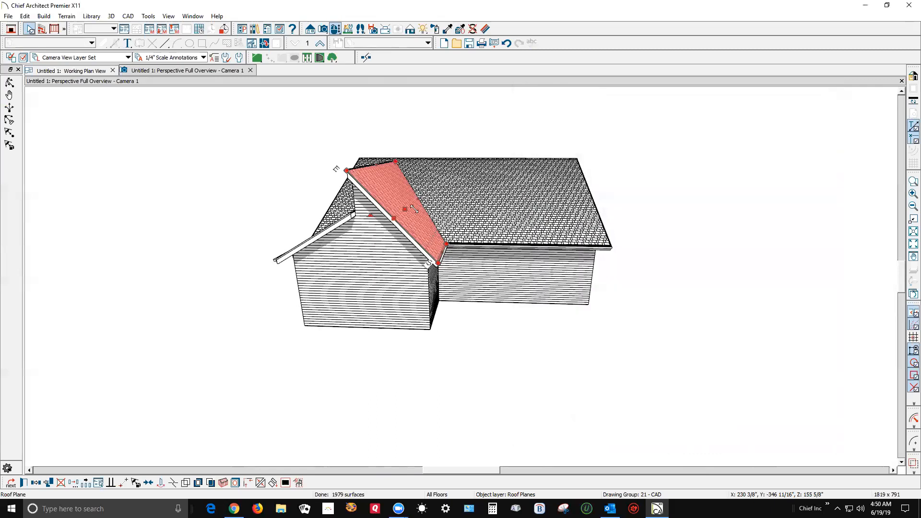
# Raise the wing's left roof plane to a ridge top height of 227 1/8", locking its shadow boards top height.
pyautogui.click(323, 231)
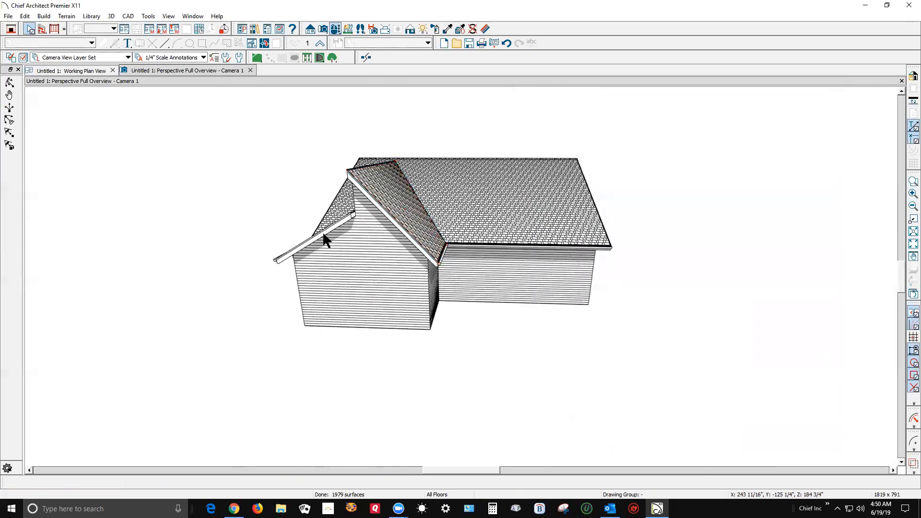
pyautogui.click(24, 482)
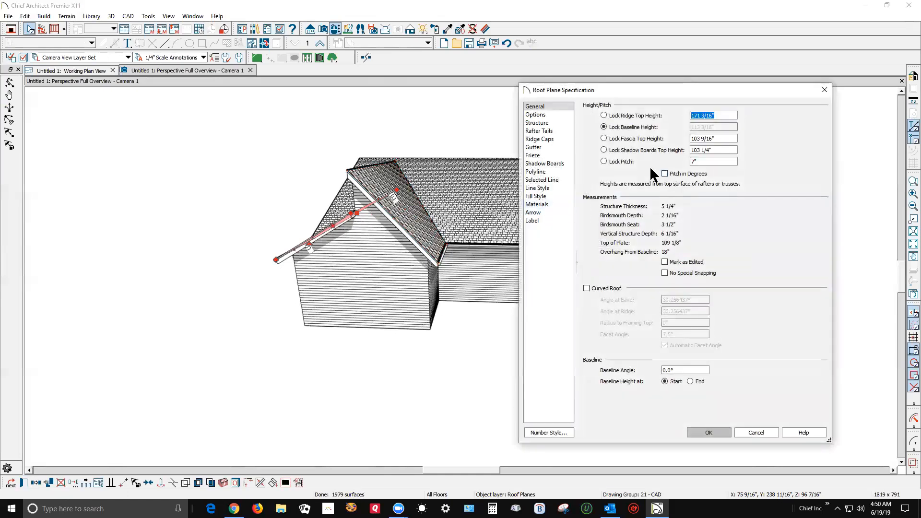
pyautogui.click(607, 149)
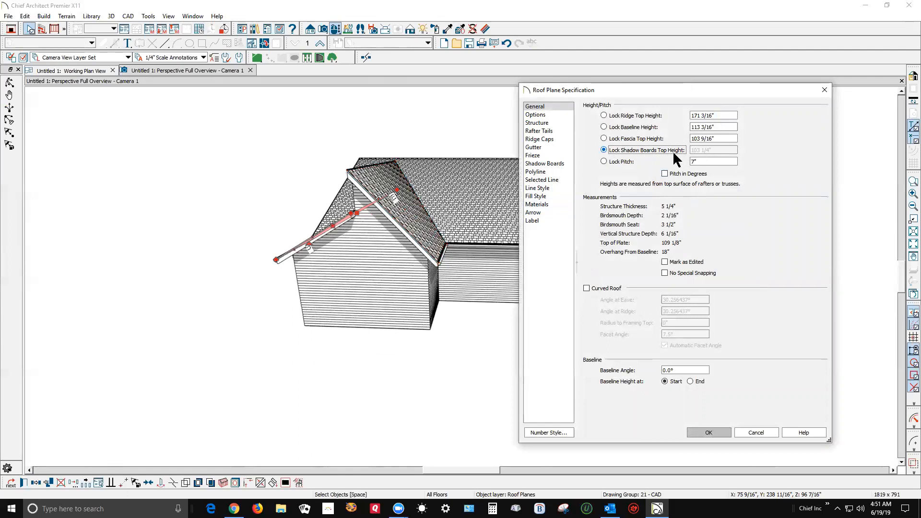
pyautogui.click(611, 139)
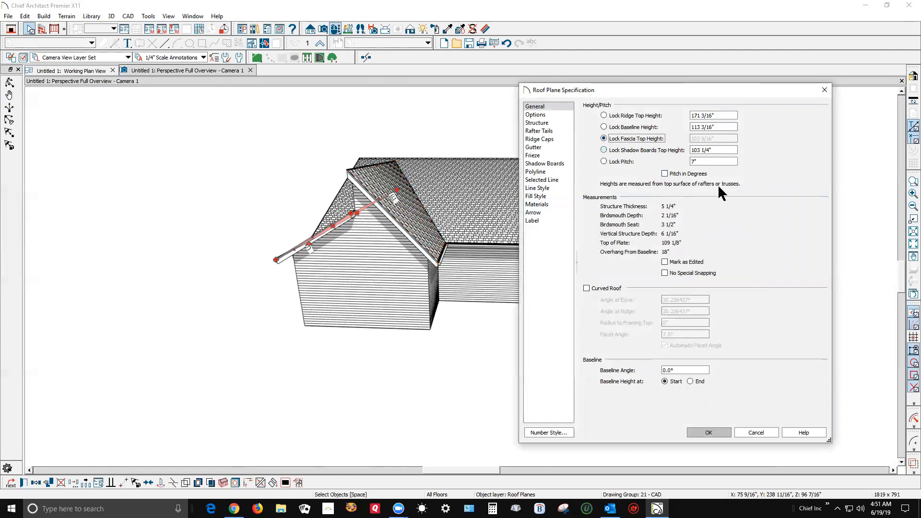
pyautogui.click(610, 148)
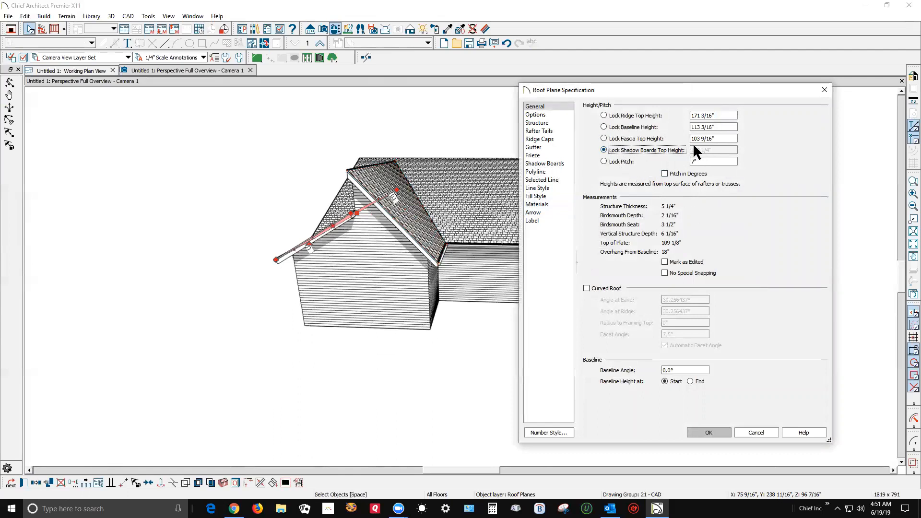
pyautogui.click(721, 115)
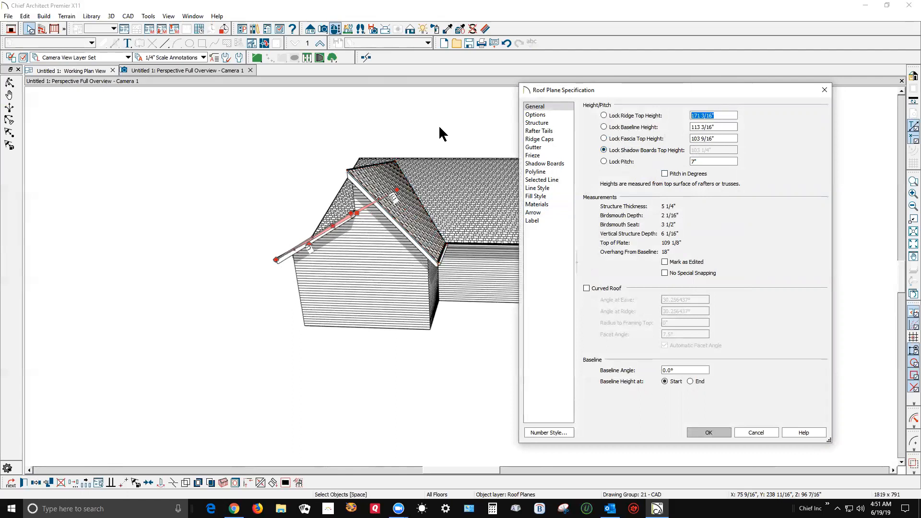
pyautogui.write('227 1/8')
pyautogui.click(710, 432)
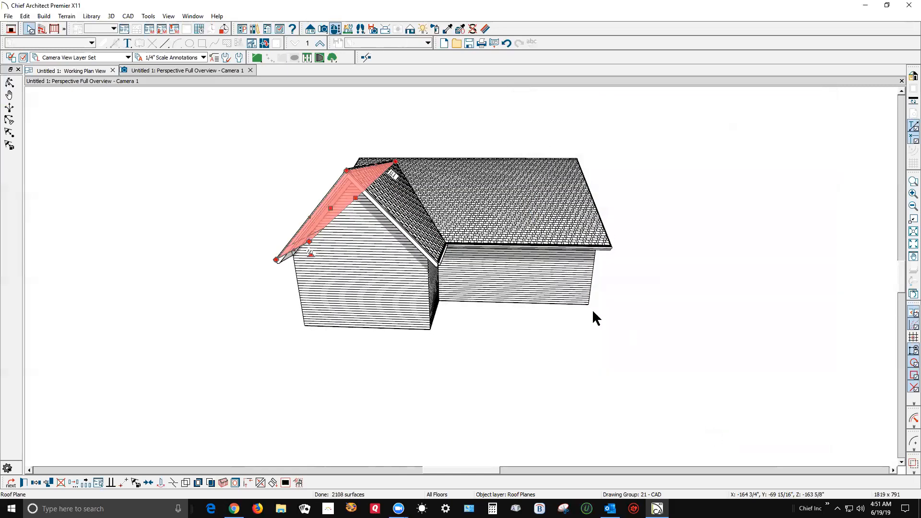
# Join the wing's right roof plane to the main front roof plane at the raised ridge height.
pyautogui.rightClick(415, 200)
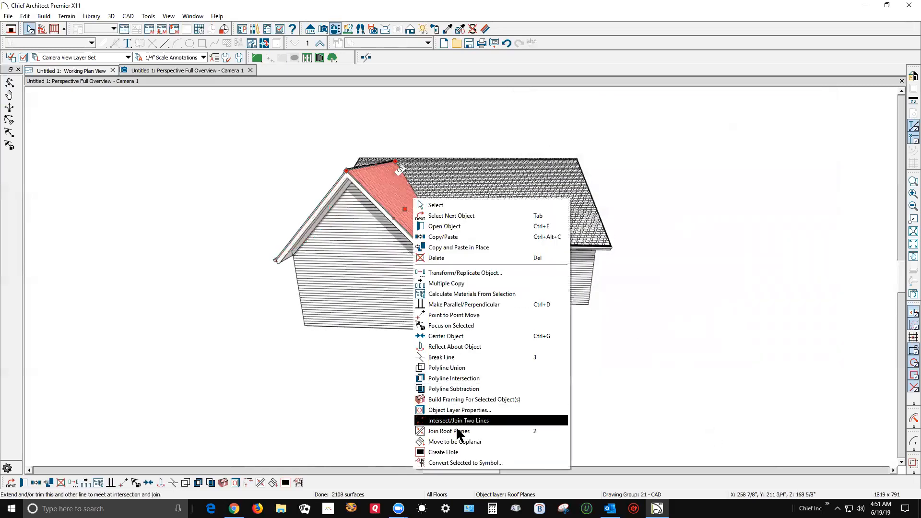
pyautogui.click(449, 430)
pyautogui.click(449, 209)
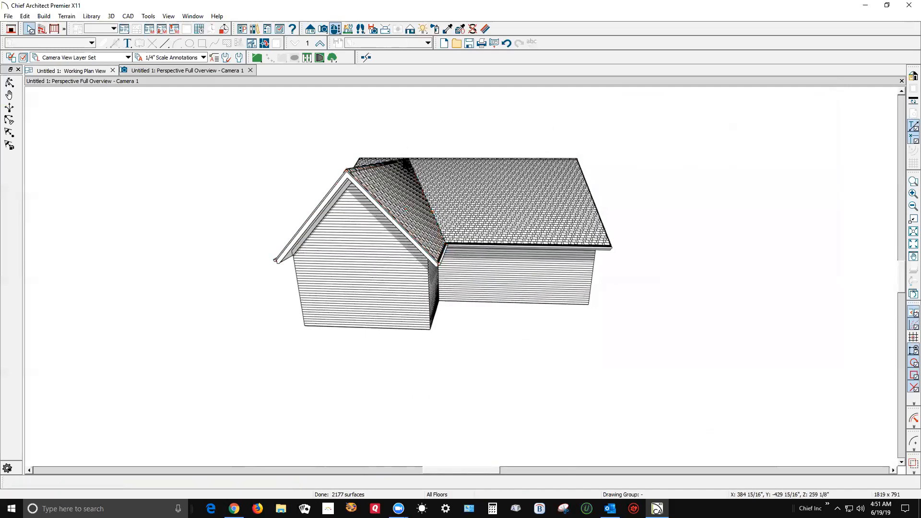
pyautogui.scroll(5, 405, 159)
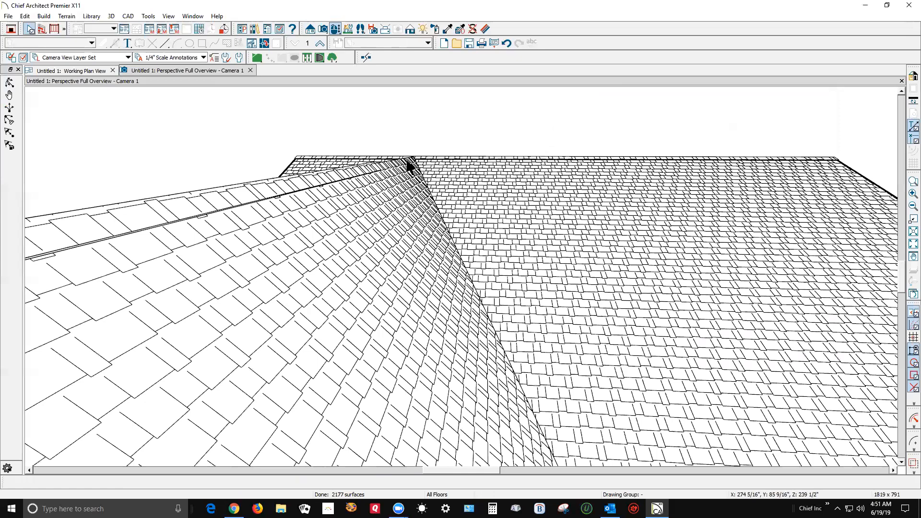
pyautogui.scroll(-5, 407, 161)
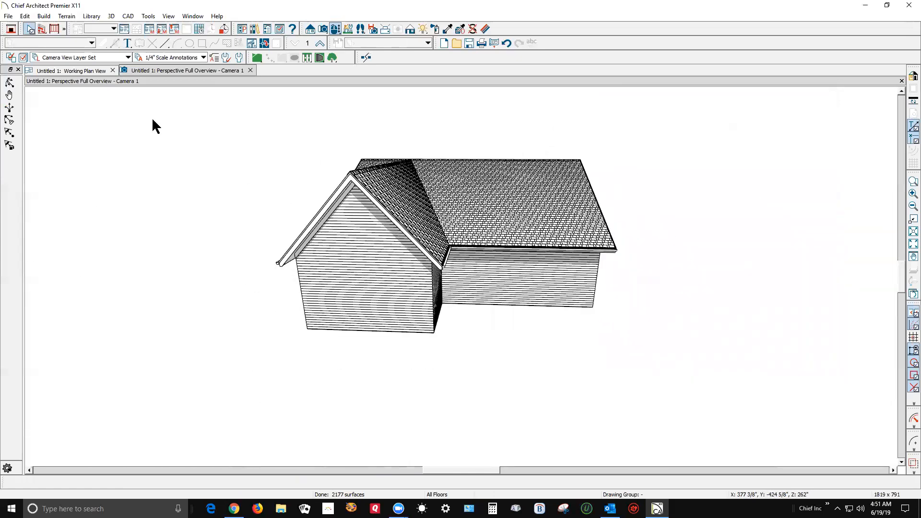
# Close the valley gap by joining the main front roof plane back to the wing's right roof plane, and inspect the joint.
pyautogui.click(9, 83)
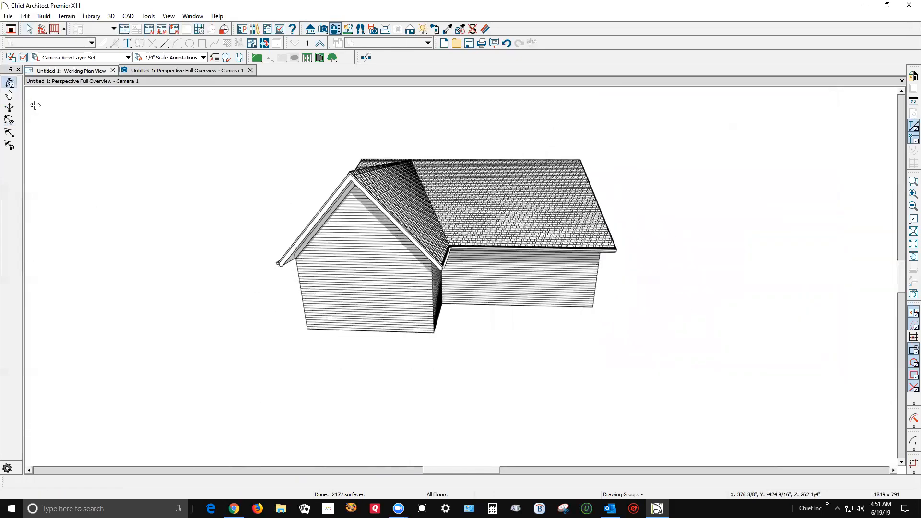
pyautogui.moveTo(191, 189); pyautogui.dragTo(323, 200)
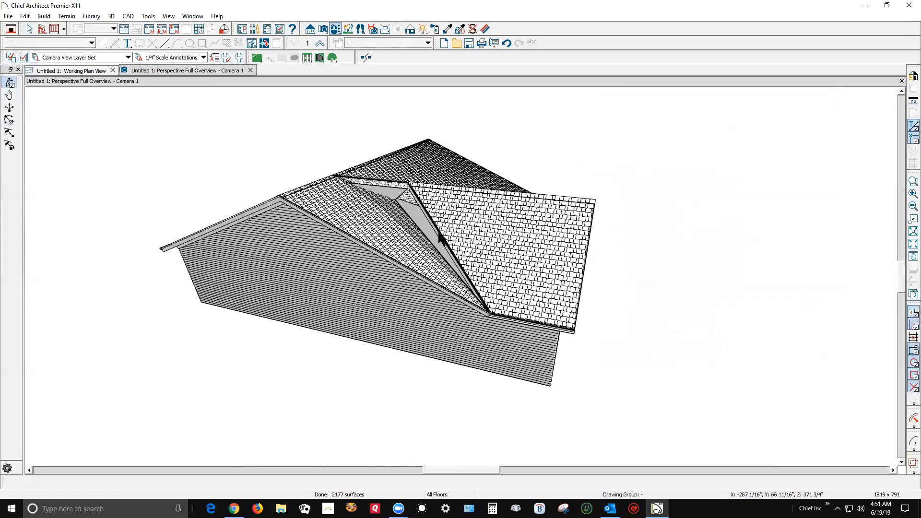
pyautogui.press('space')
pyautogui.rightClick(444, 235)
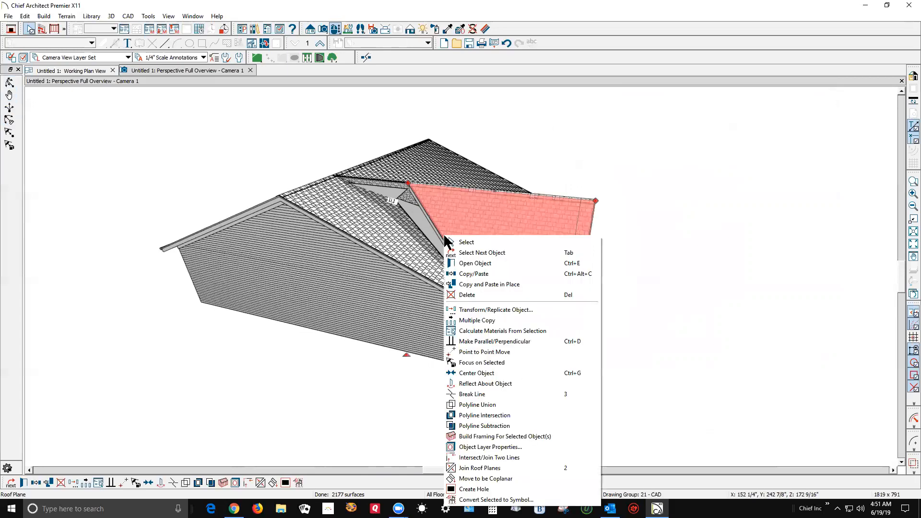
pyautogui.click(475, 468)
pyautogui.click(439, 278)
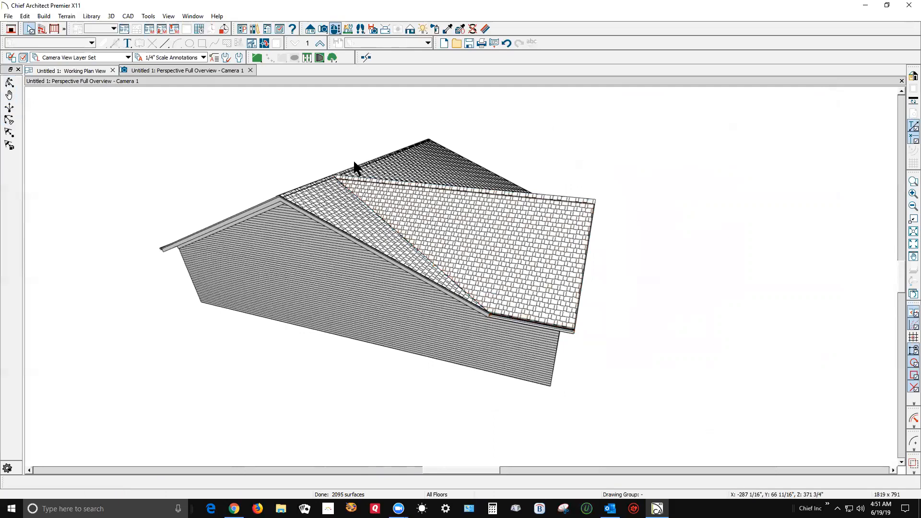
pyautogui.scroll(3, 365, 187)
pyautogui.scroll(-3, 365, 183)
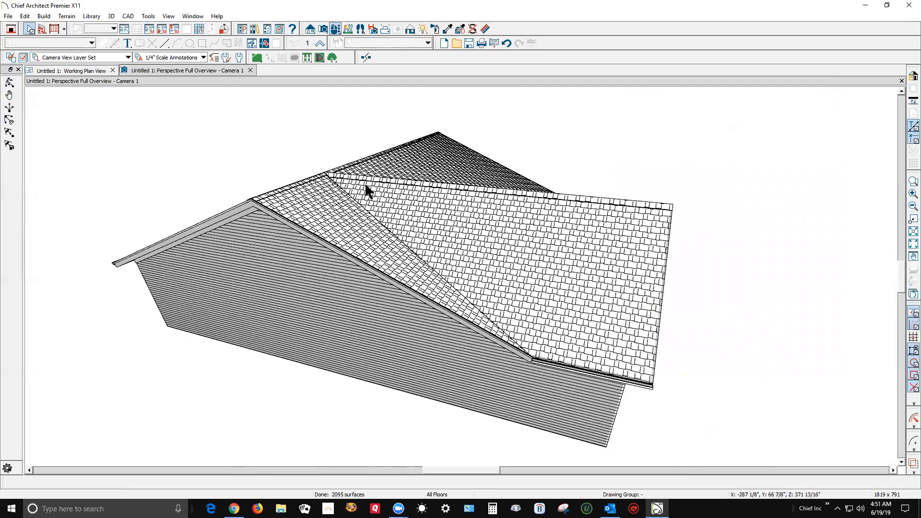
pyautogui.click(10, 82)
pyautogui.moveTo(405, 202); pyautogui.dragTo(288, 220)
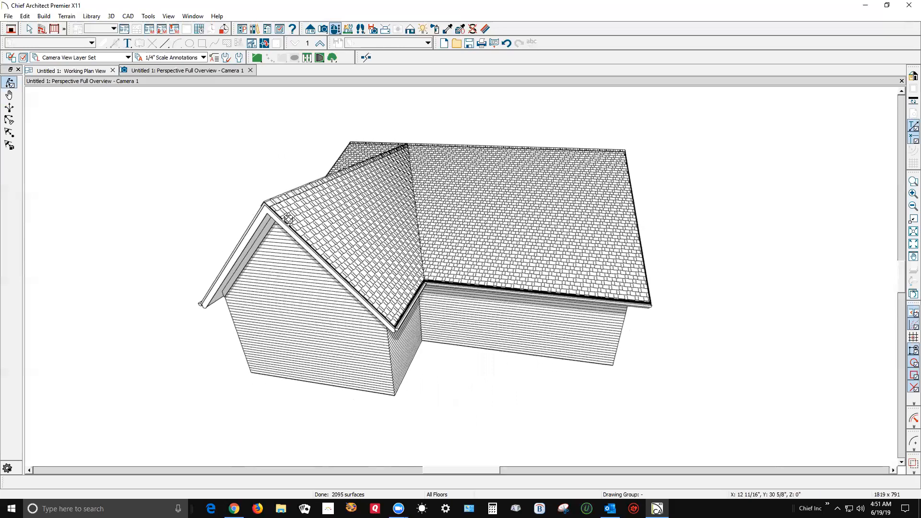